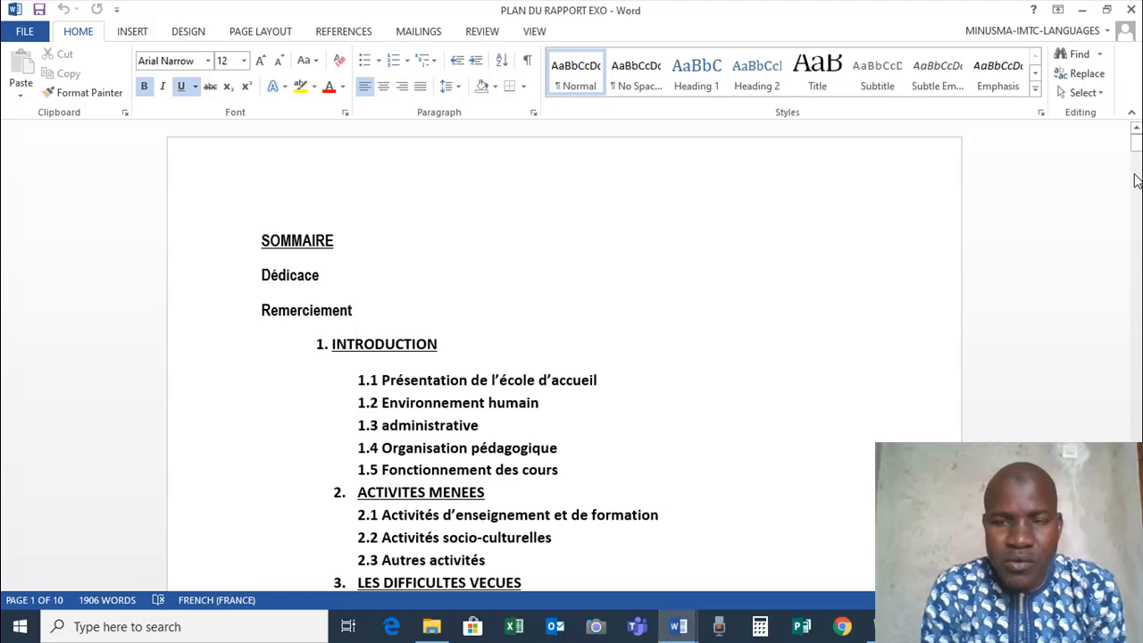
Step: Look over the report's outline page and the start of the dedication page that follows it
scroll(572, 357, "down", 3)
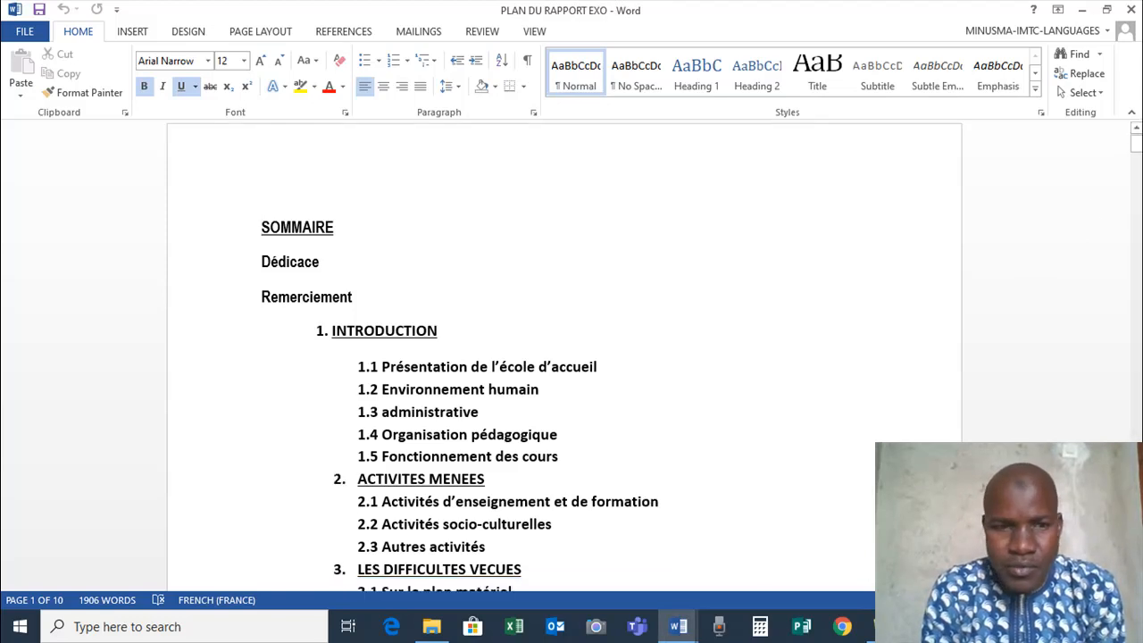
scroll(572, 358, "down", 9)
scroll(572, 358, "down", 10)
scroll(571, 358, "down", 7)
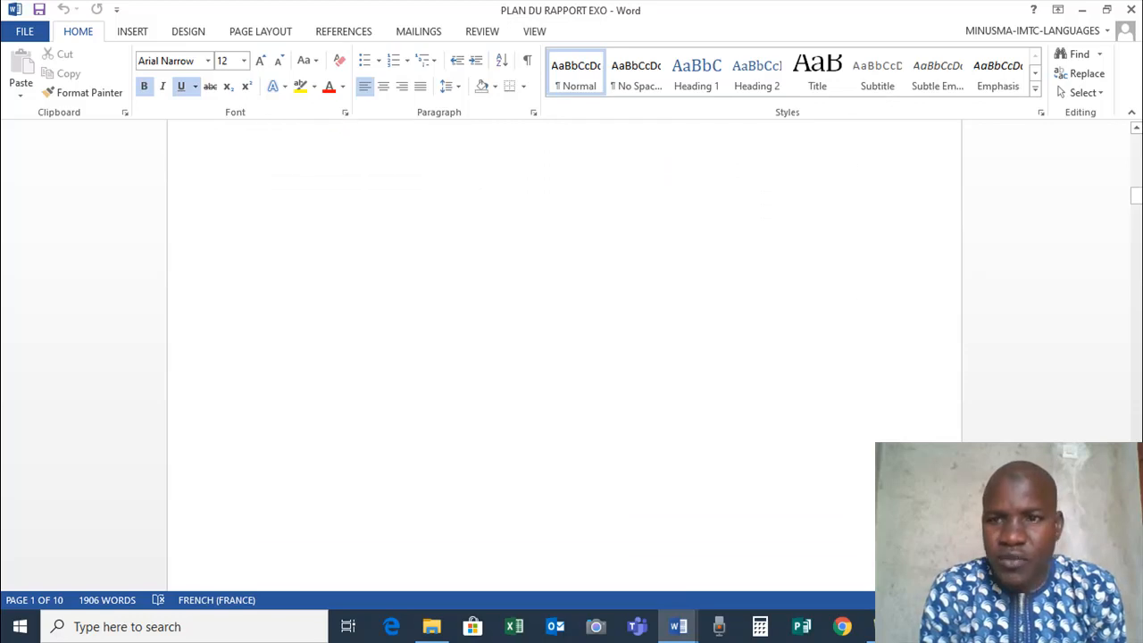
left_click(1138, 156)
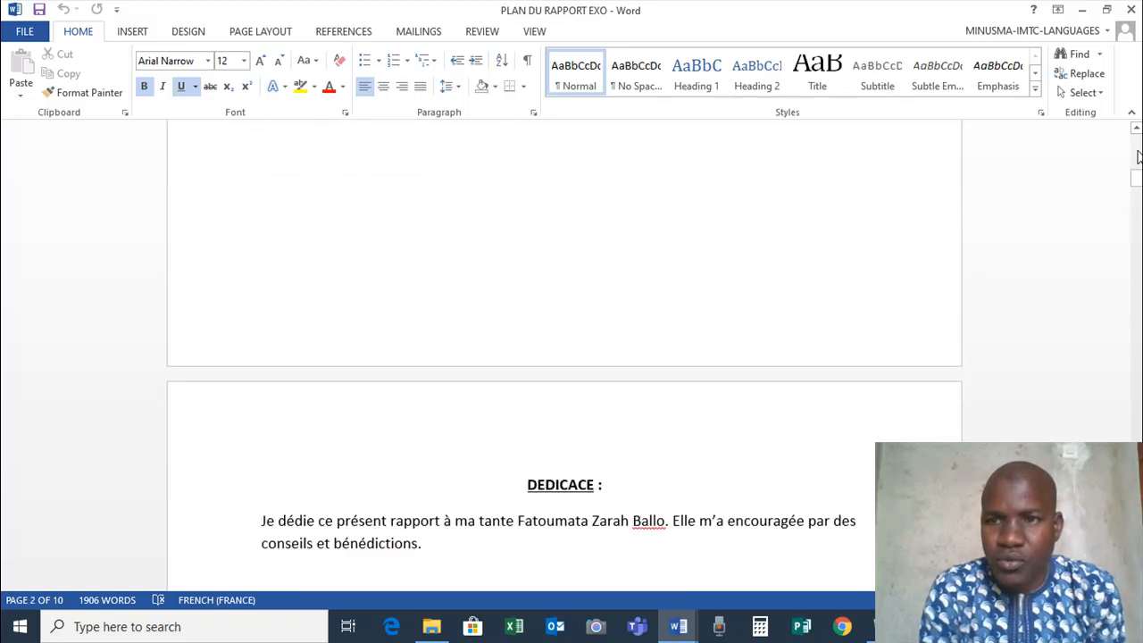
left_click(1138, 156)
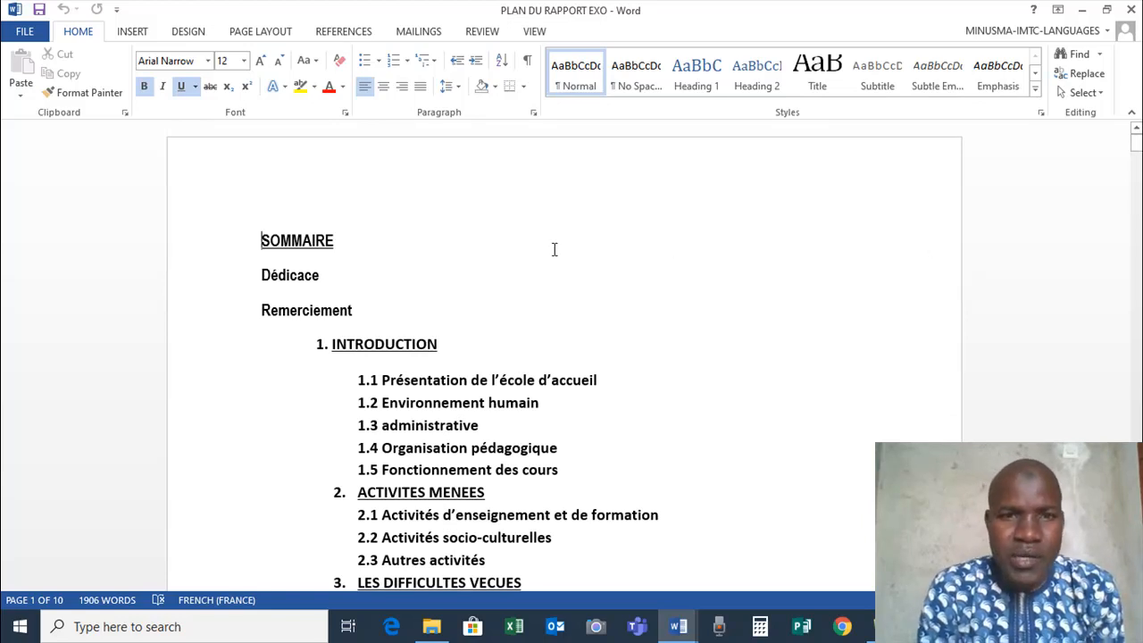
Step: Apply the multilevel list linked to headings (1 Heading 1, 1.1 Heading 2) to the SOMMAIRE title and remove its number
left_click(434, 64)
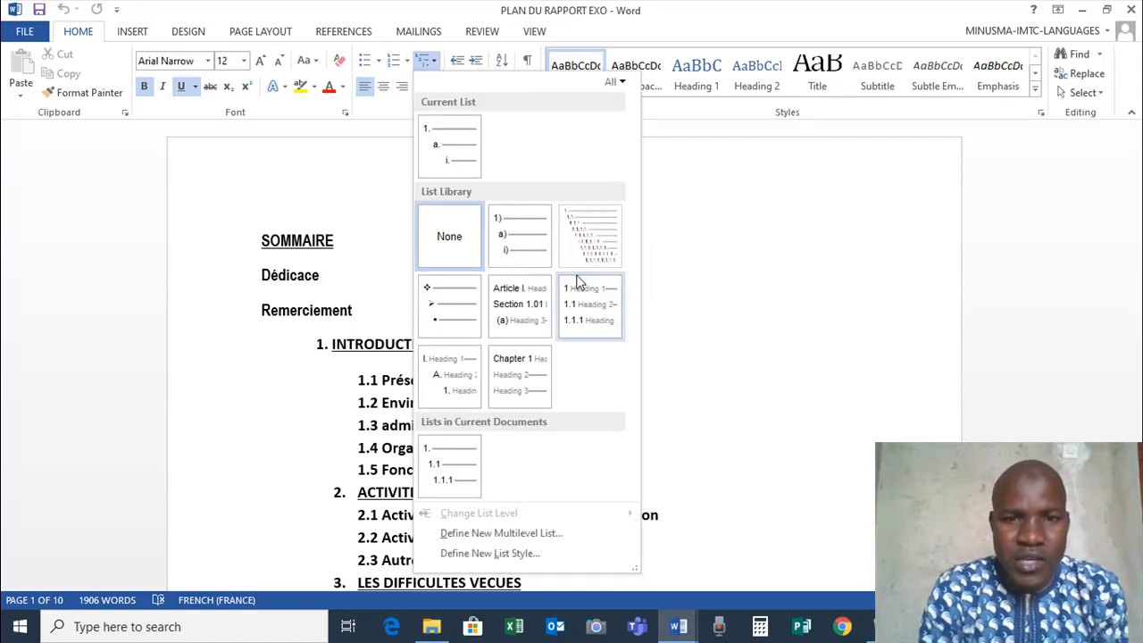
mouse_move(581, 301)
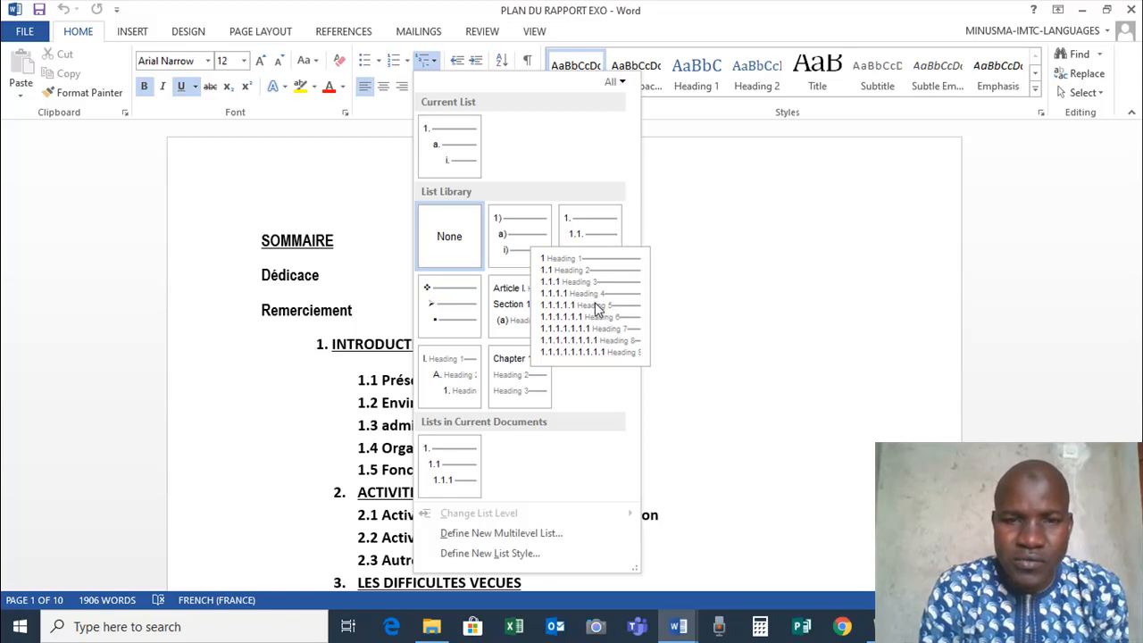
left_click(597, 306)
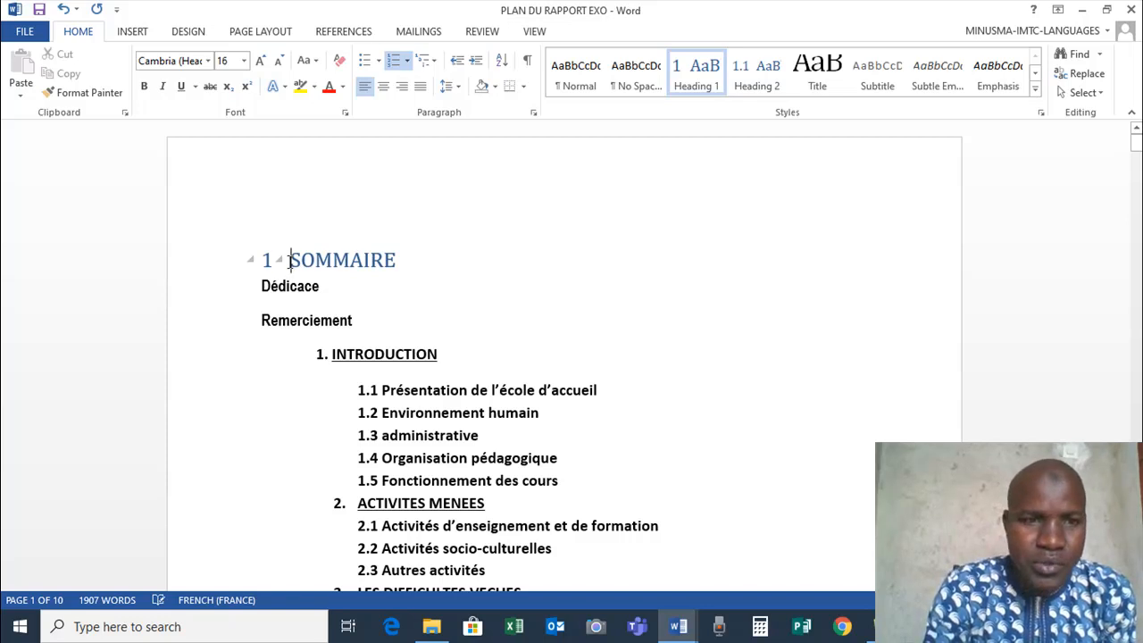
key("BackSpace")
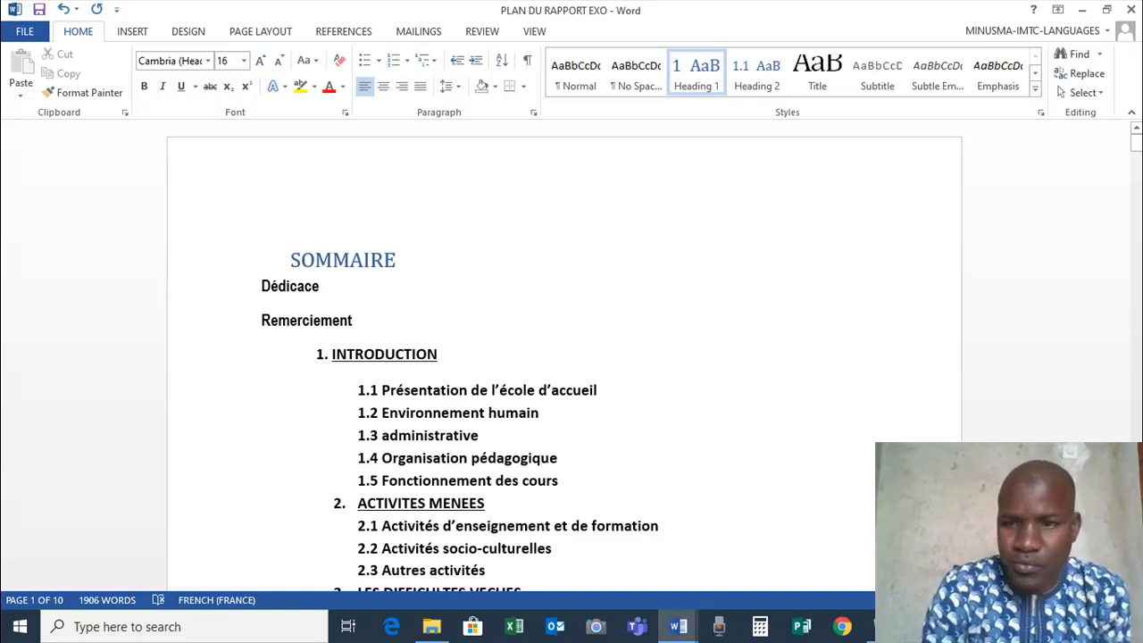
Step: Apply the Heading 1 style to the DEDICACE title on page 2 and remove its number
scroll(875, 451, "down", 12)
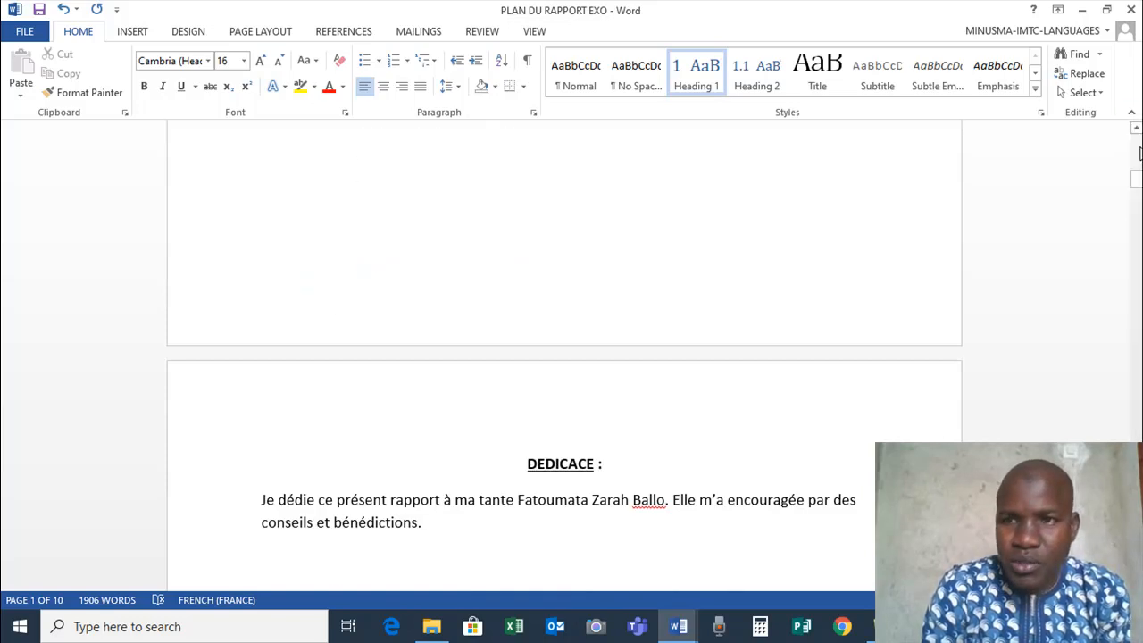
scroll(1139, 157, "up", 5)
scroll(564, 357, "down", 5)
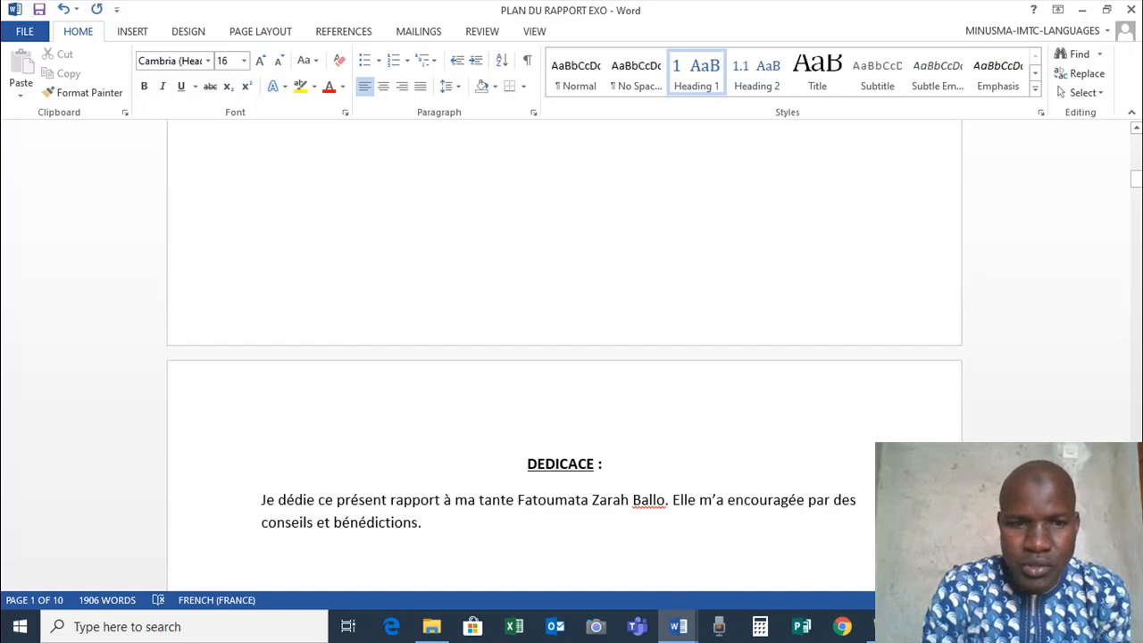
left_click(512, 469)
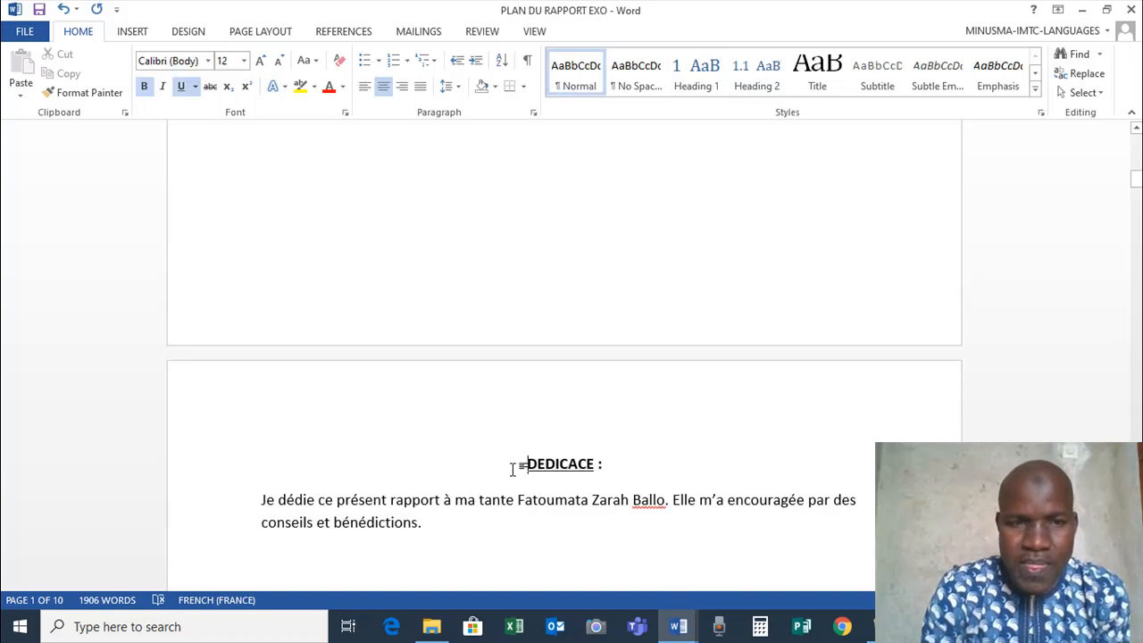
left_click(687, 79)
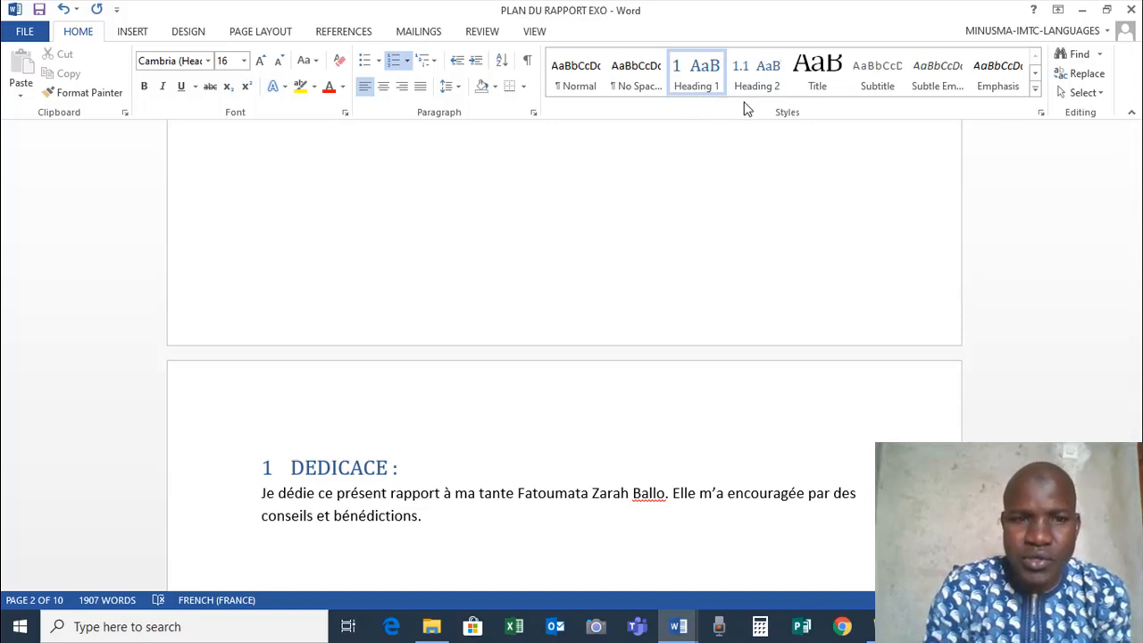
key("BackSpace")
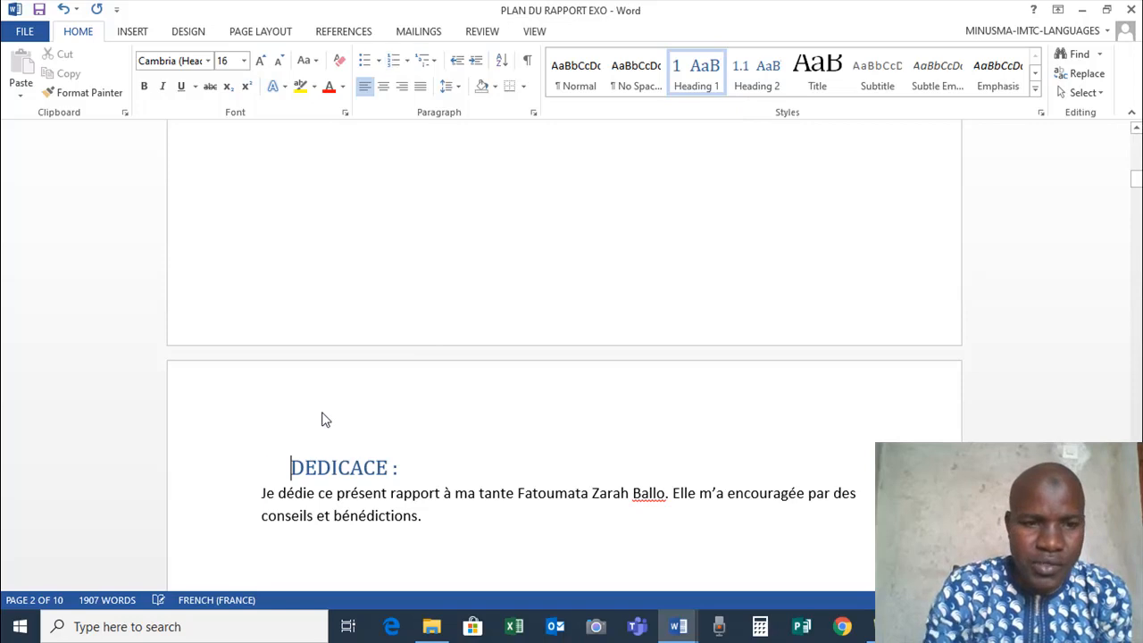
Step: Apply the Heading 1 style to the REMERCIEMENTS title on page 3 and remove its number
scroll(565, 357, "down", 15)
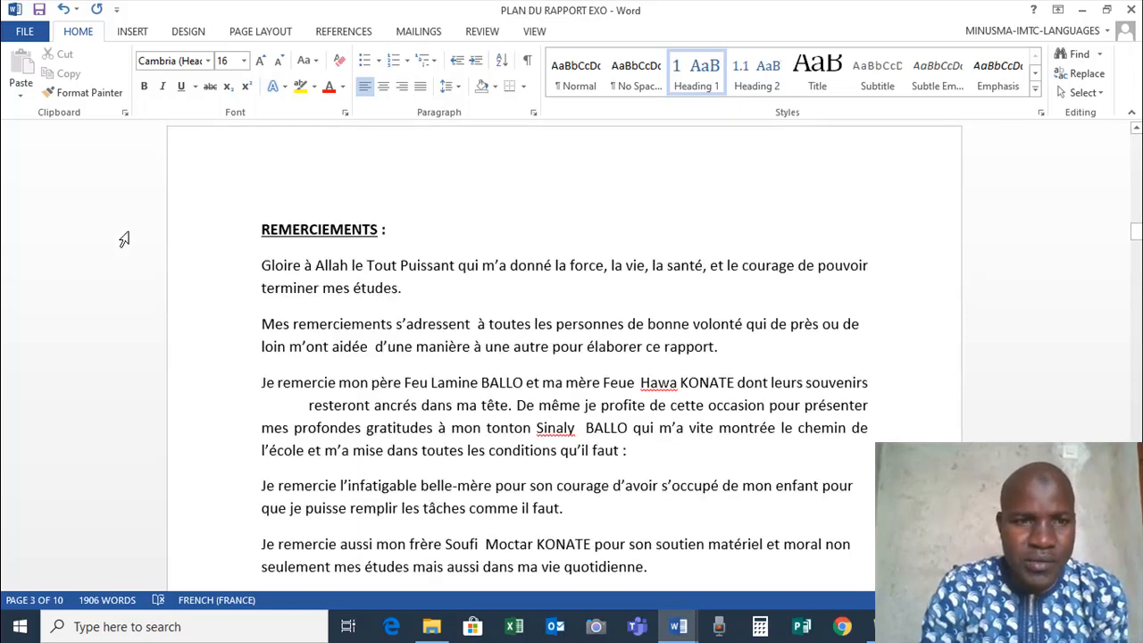
left_click(262, 229)
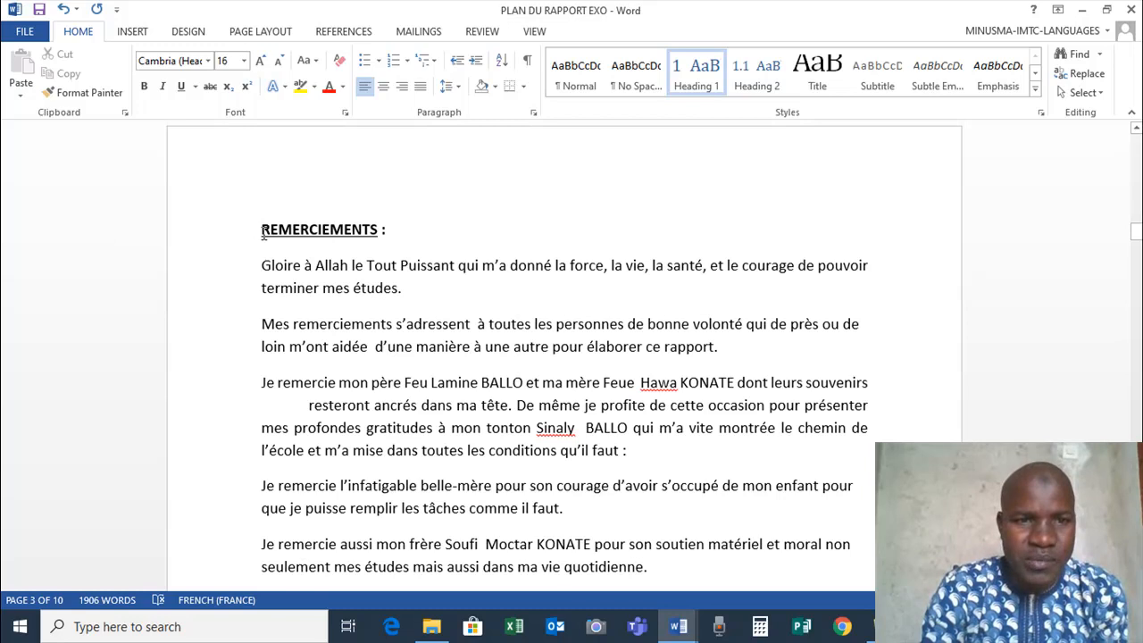
left_click(701, 77)
key("BackSpace")
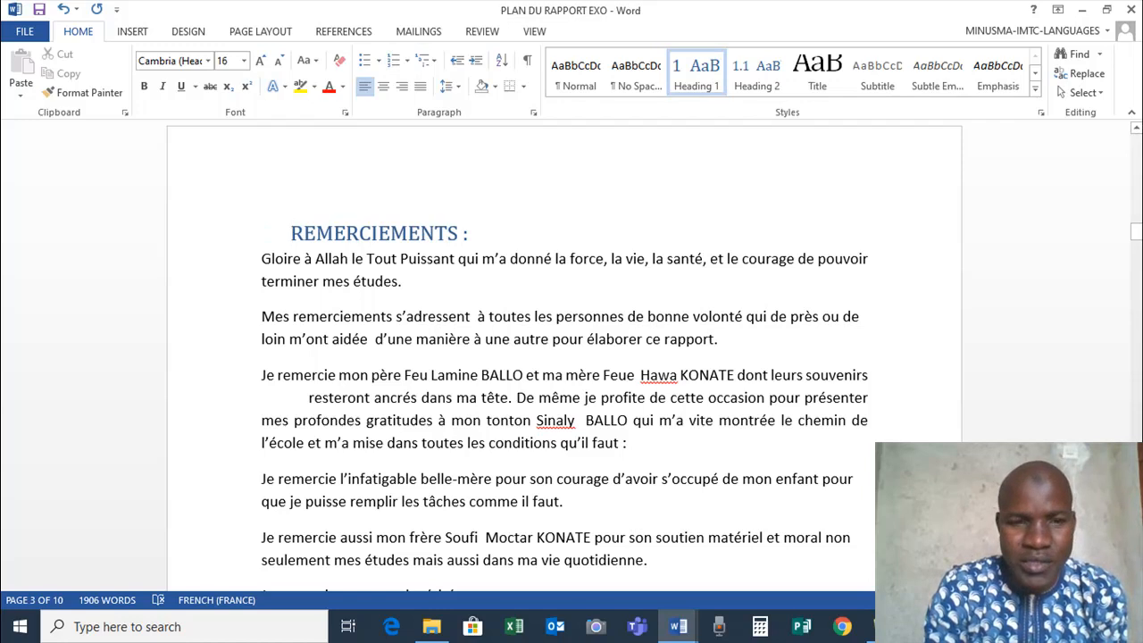
Step: Apply the numbered Heading 1 style to the INTRODUCTION title on page 4
scroll(566, 358, "down", 6)
scroll(566, 357, "down", 8)
scroll(566, 358, "down", 4)
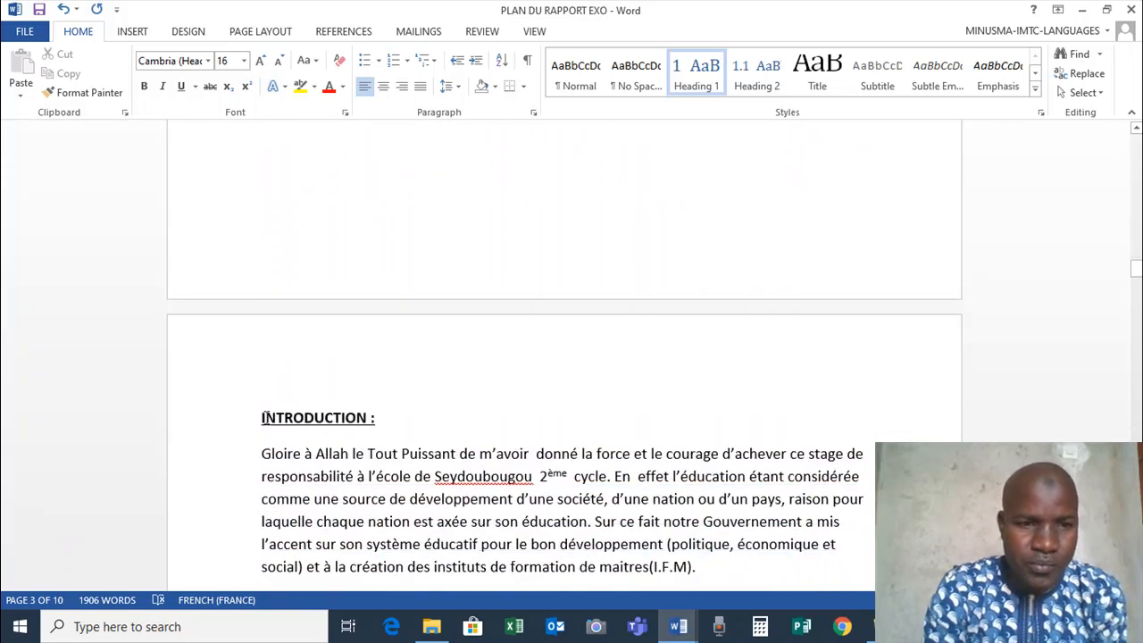
left_click(264, 418)
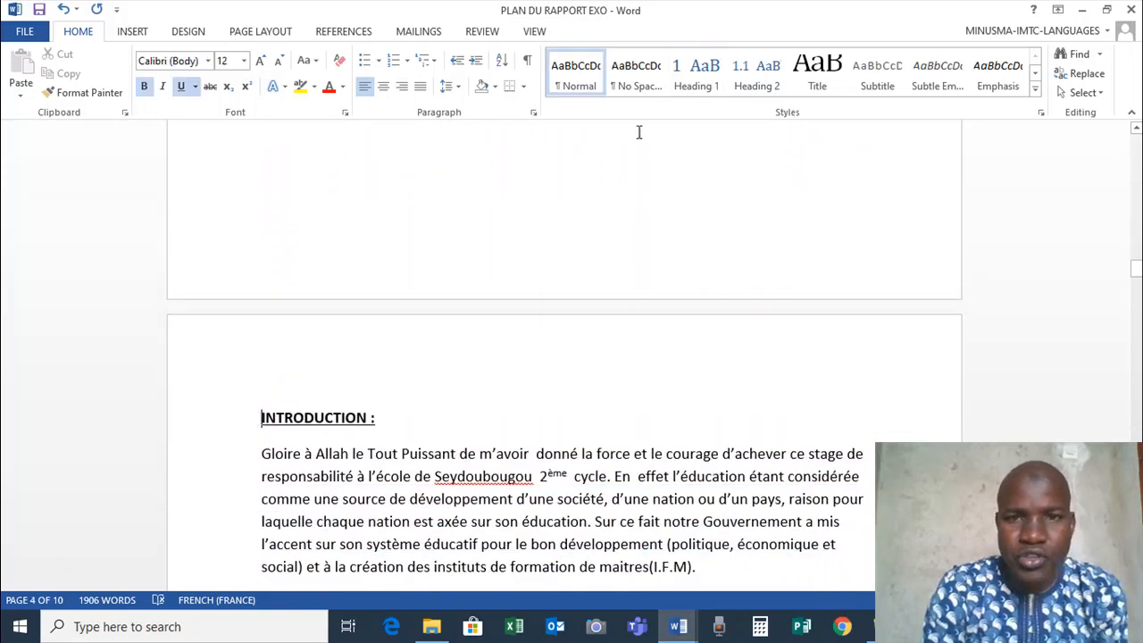
left_click(702, 87)
left_click(706, 89)
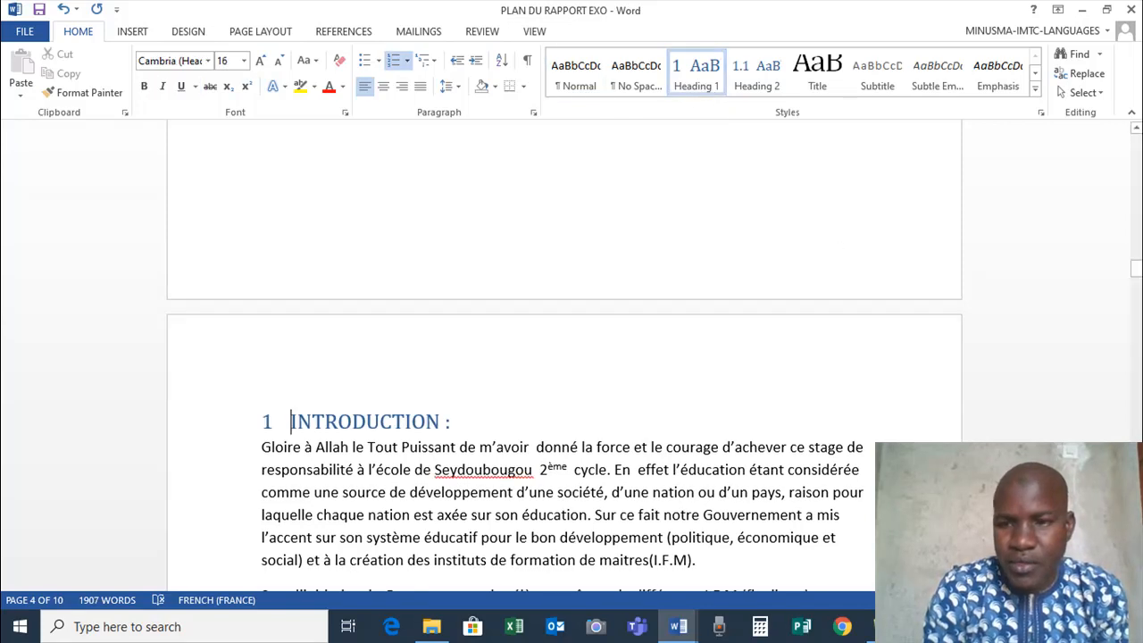
Step: Apply Heading 2 to the "Présentation de l'école d'accueil" title and Heading 3 to the "Situation de l'école" line below it
scroll(565, 429, "down", 1)
scroll(564, 428, "down", 6)
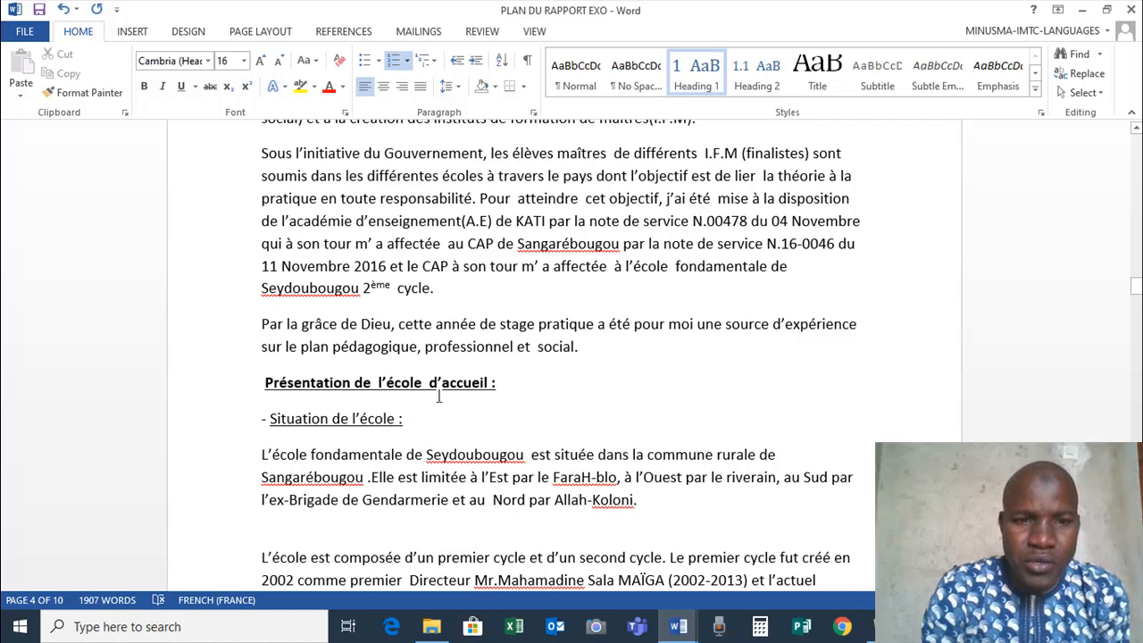
left_click(265, 385)
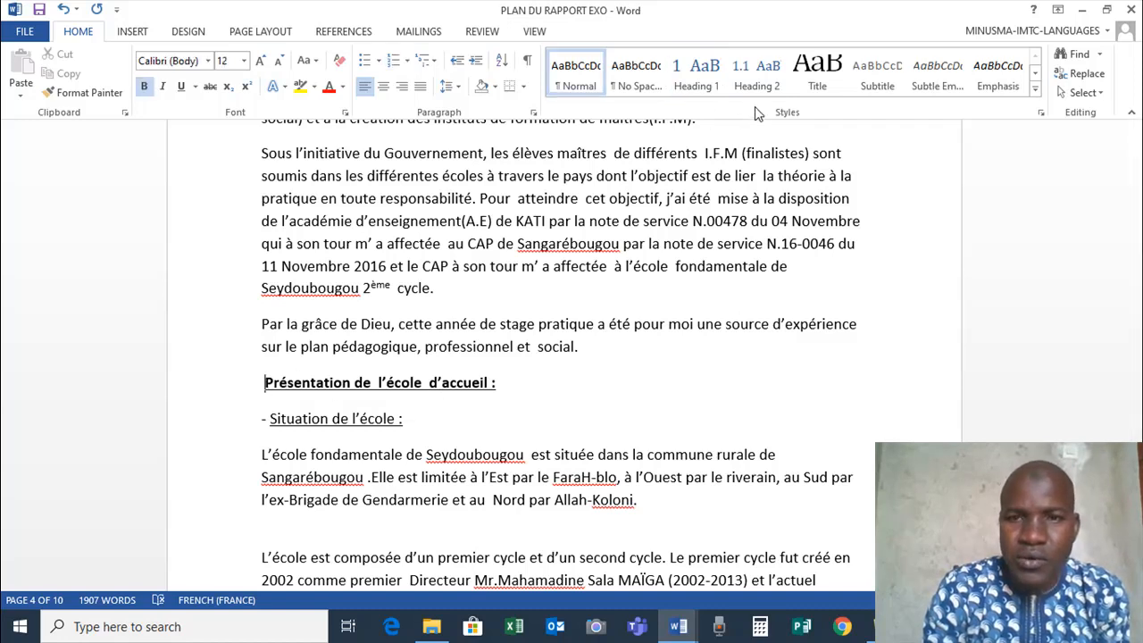
left_click(764, 86)
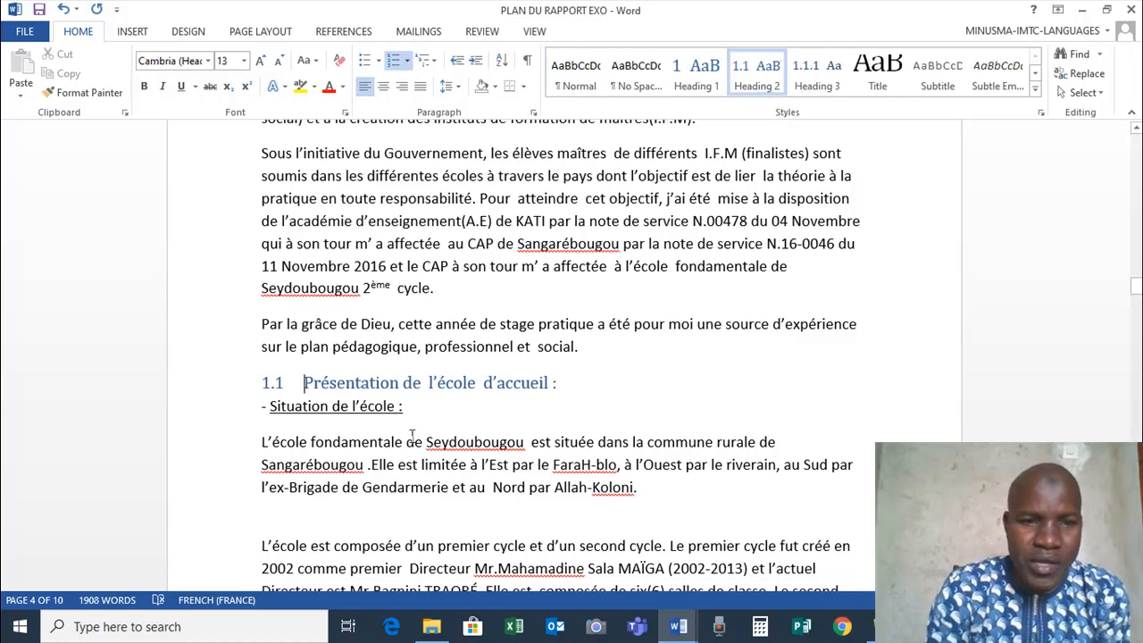
left_click(272, 410)
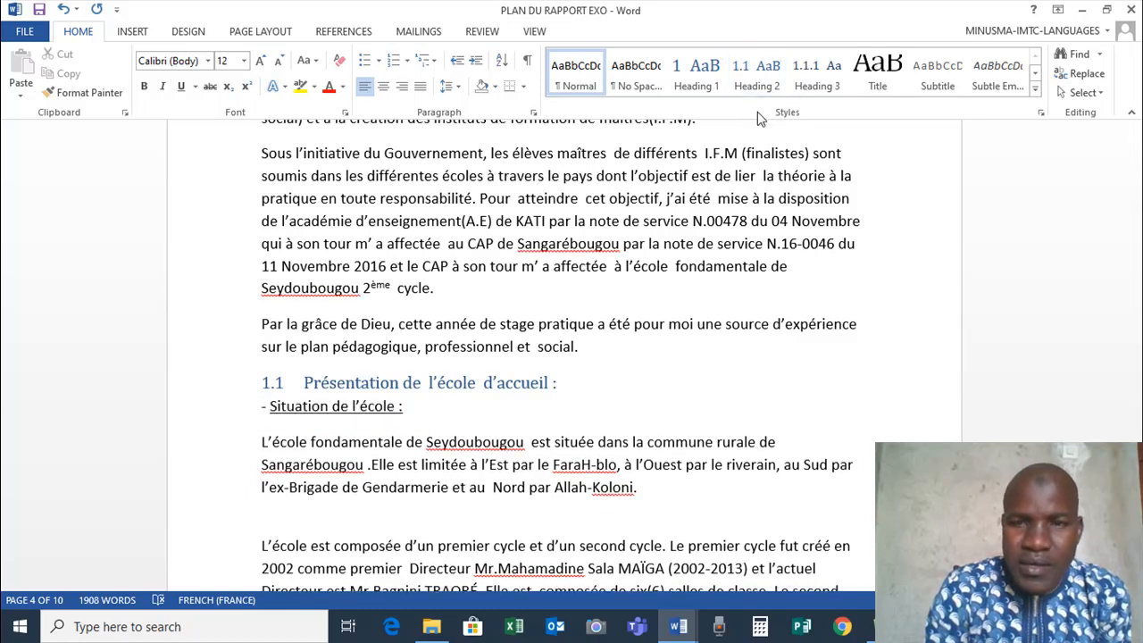
left_click(817, 90)
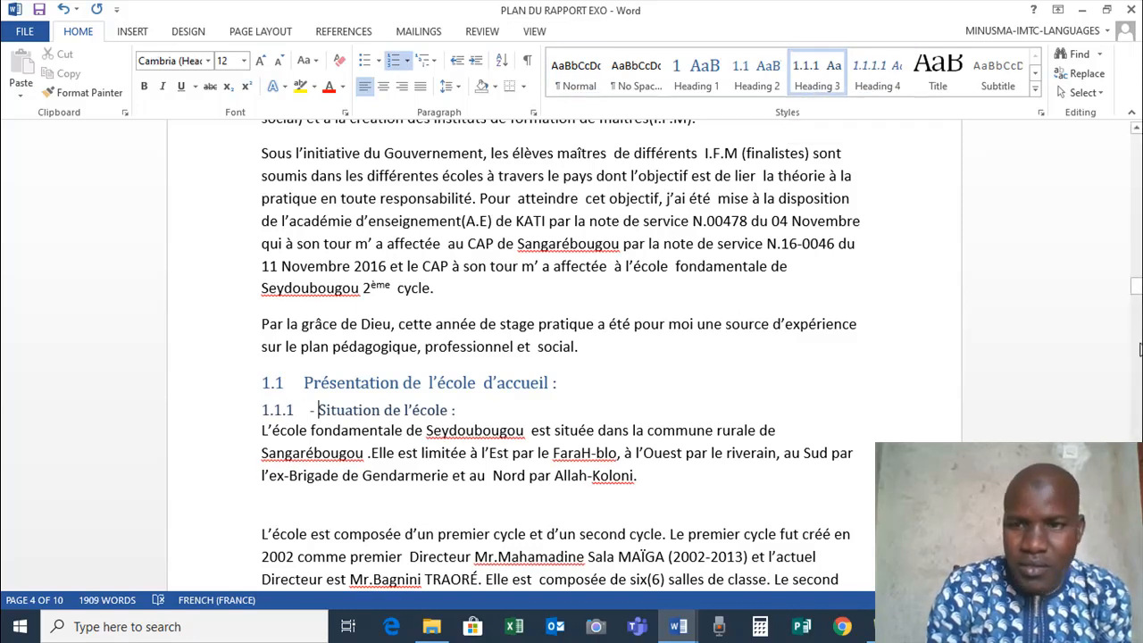
Step: Apply the Heading 2 style to the "Environnement humain" title
left_click(1140, 349)
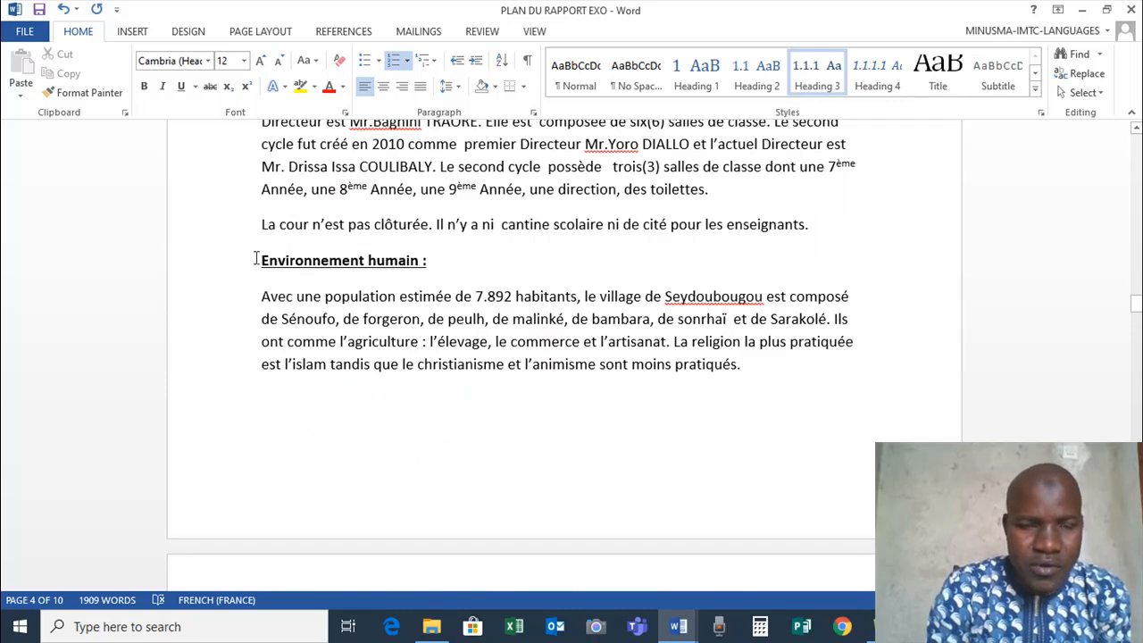
left_click(1138, 212)
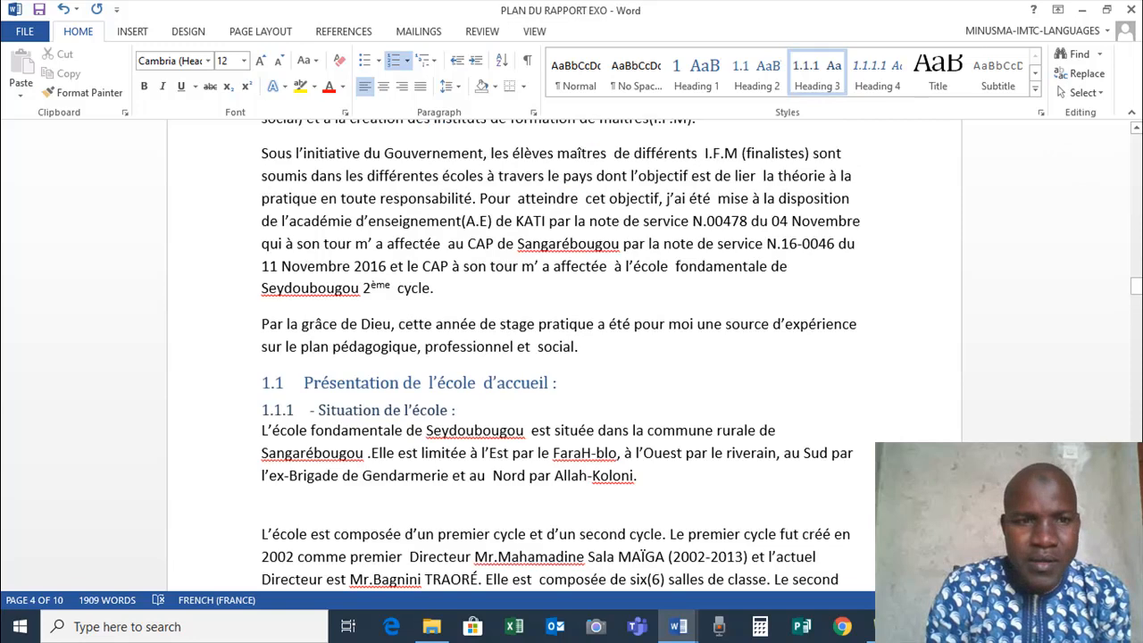
scroll(465, 340, "down", 8)
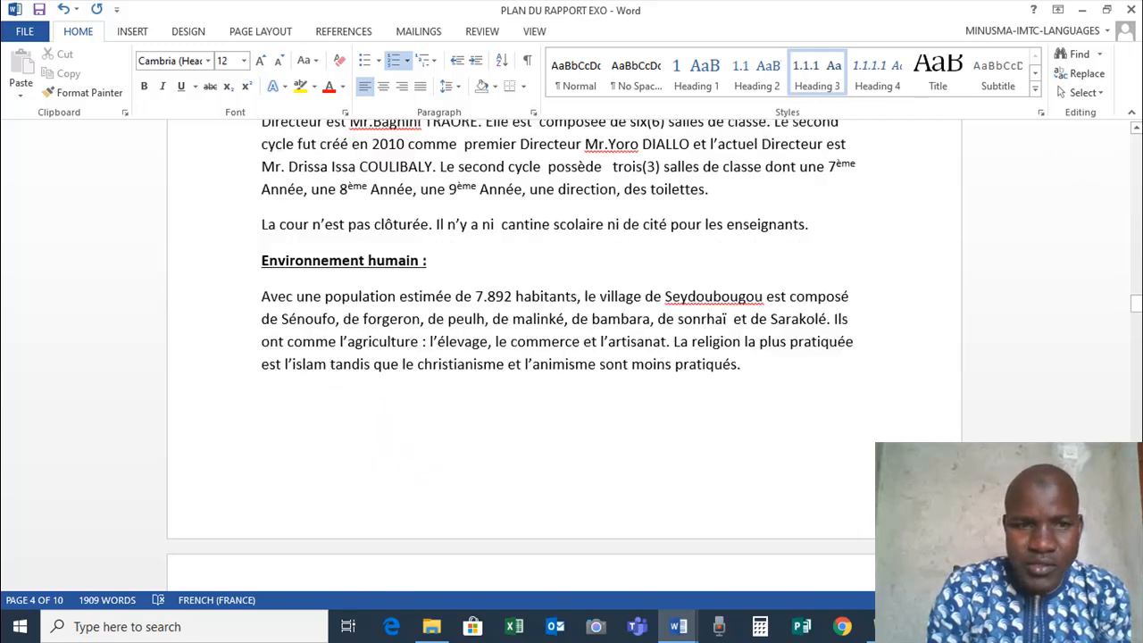
left_click(259, 266)
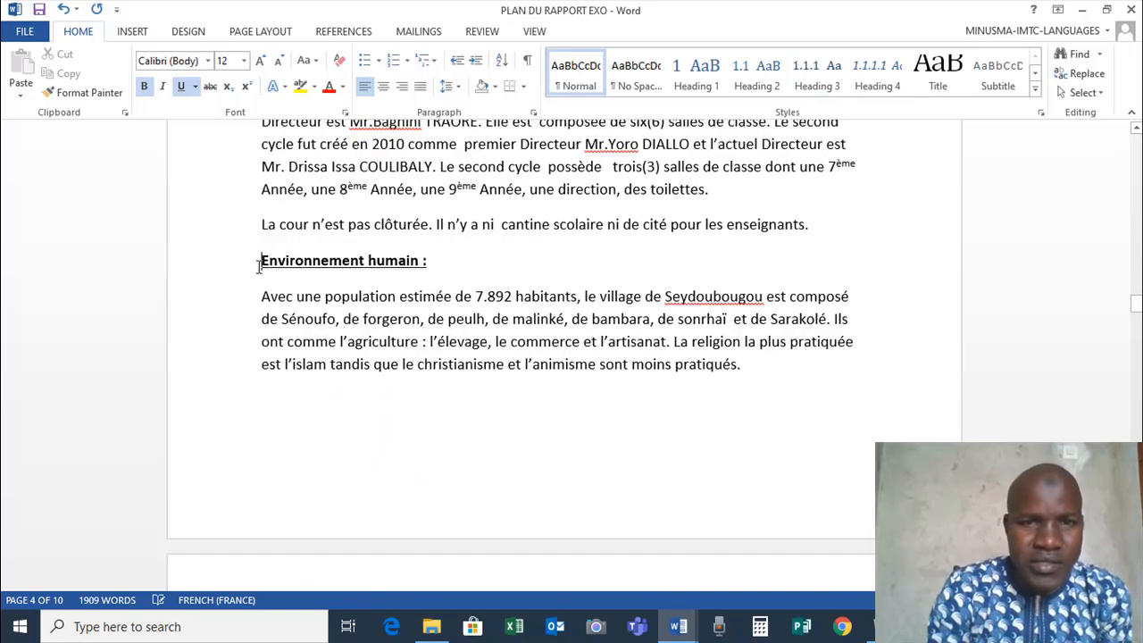
left_click(757, 80)
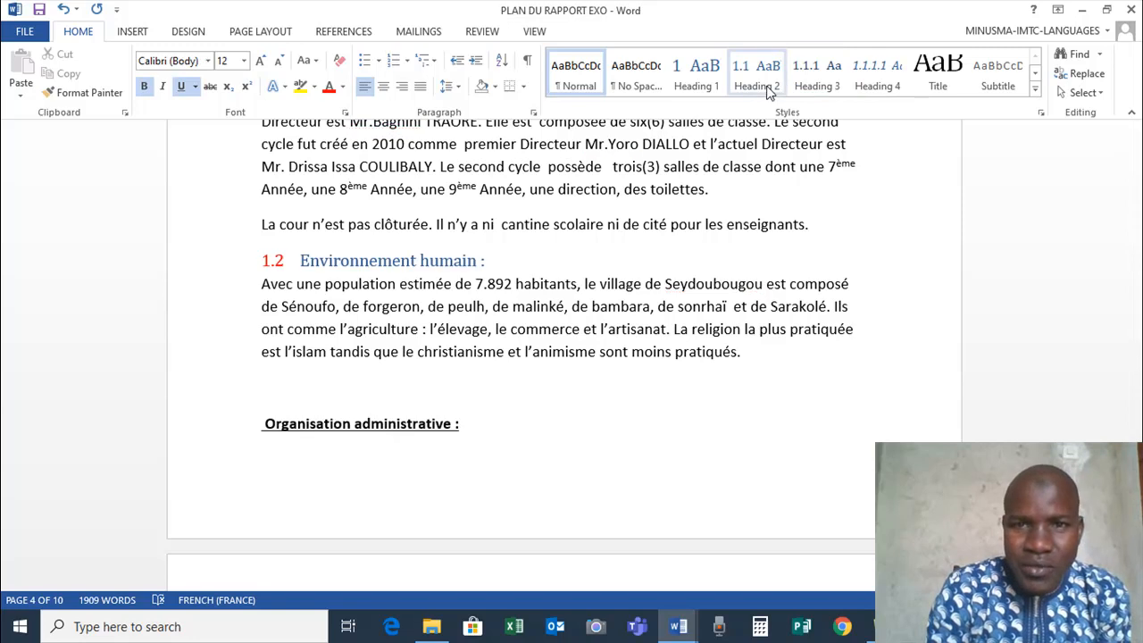
Step: Move the "Organisation administrative" title to a new page with a page break and apply the Heading 2 style to it
left_click(264, 423)
key("ctrl+Return")
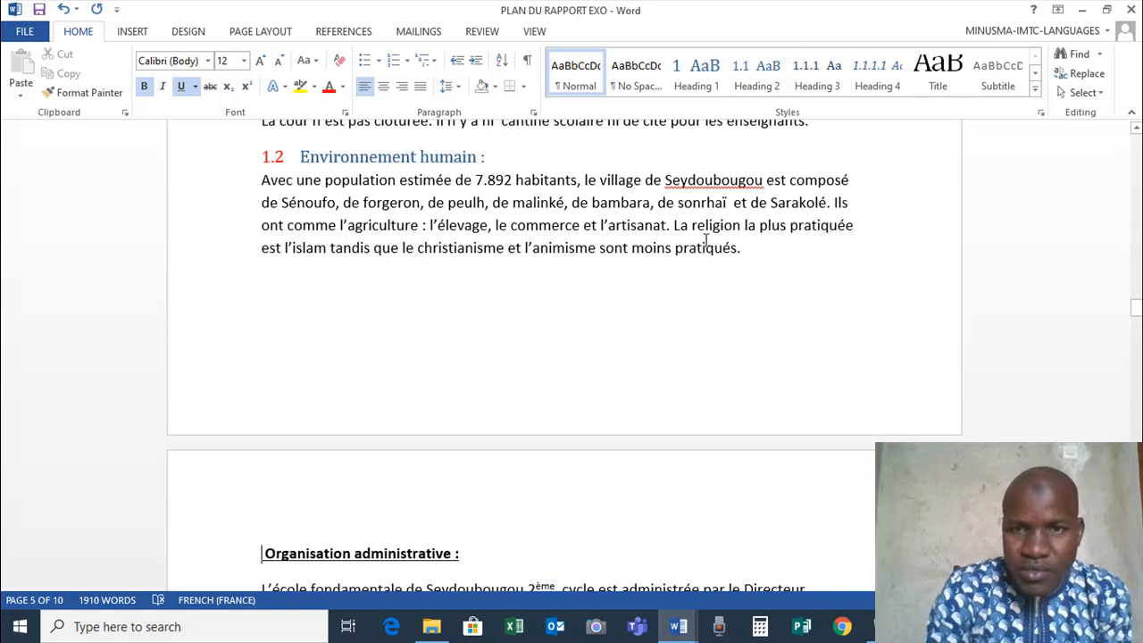
left_click(763, 91)
left_click(763, 91)
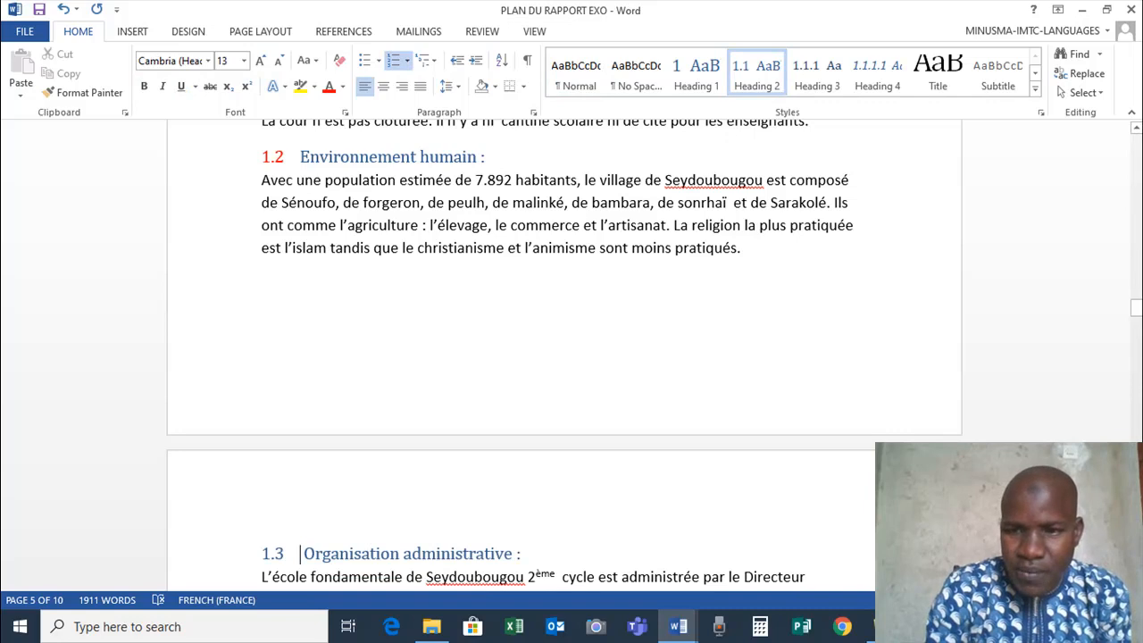
Step: Apply the Heading 2 style to the "Organisation pédagogique" title above the Effectif section
scroll(563, 358, "down", 10)
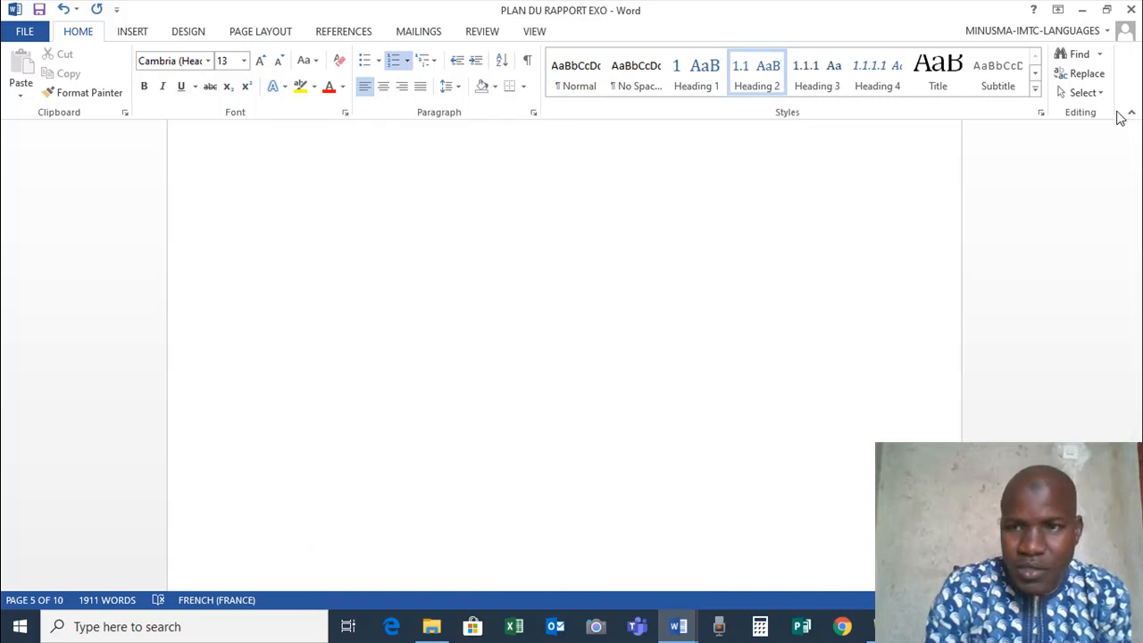
scroll(563, 357, "up", 5)
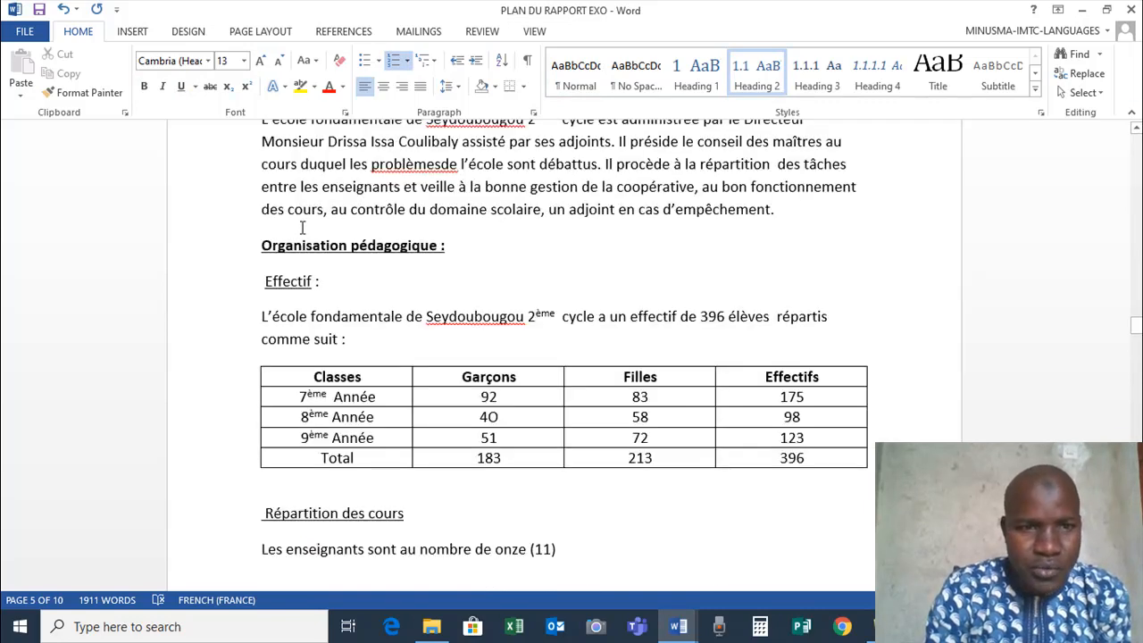
left_click(260, 244)
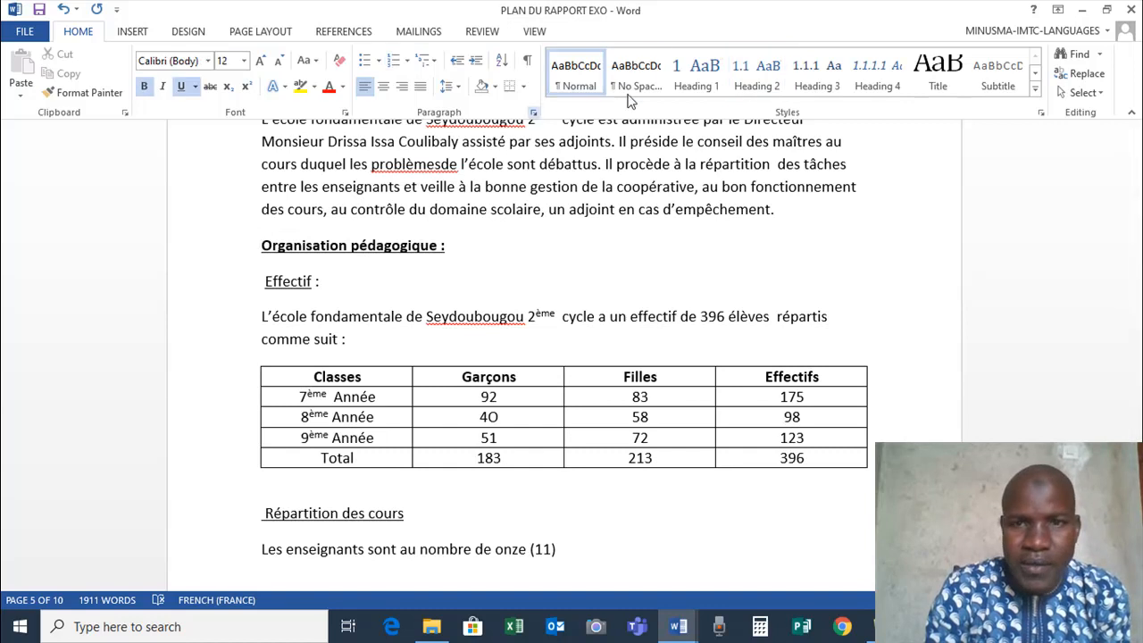
left_click(766, 90)
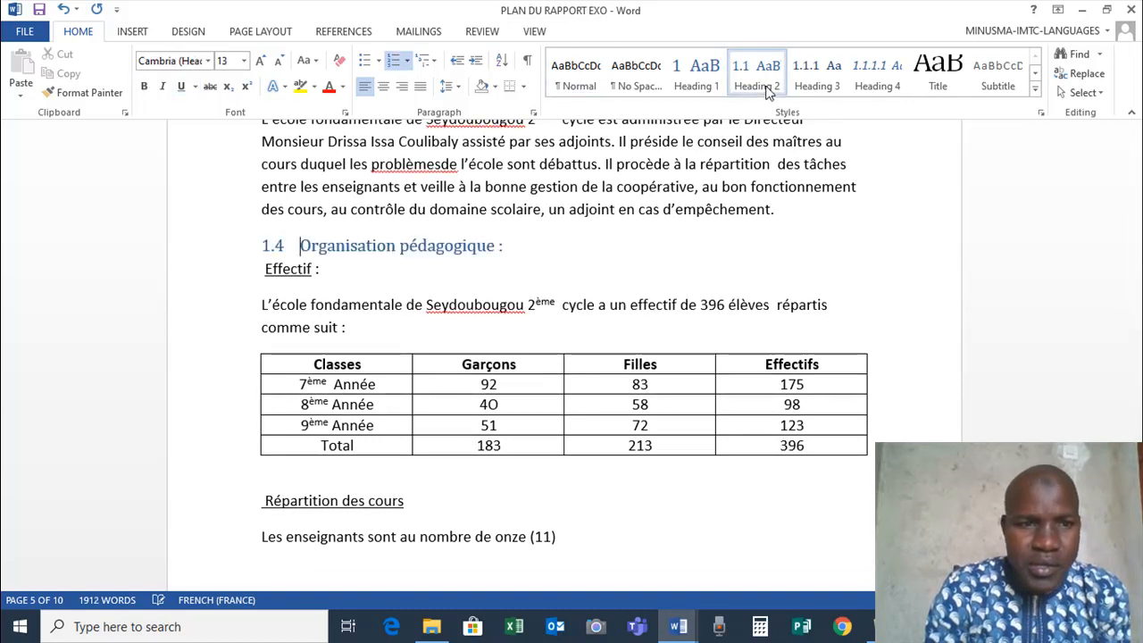
Step: Apply the Heading 3 style to the "Effectif" title under "Organisation pédagogique"
left_click(260, 270)
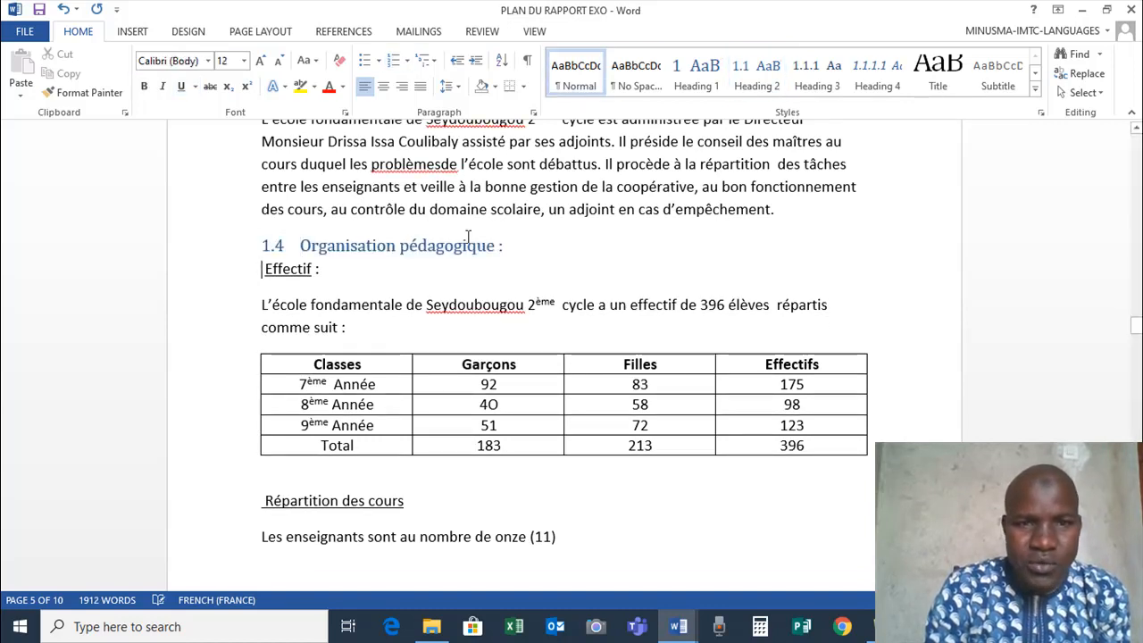
left_click(820, 90)
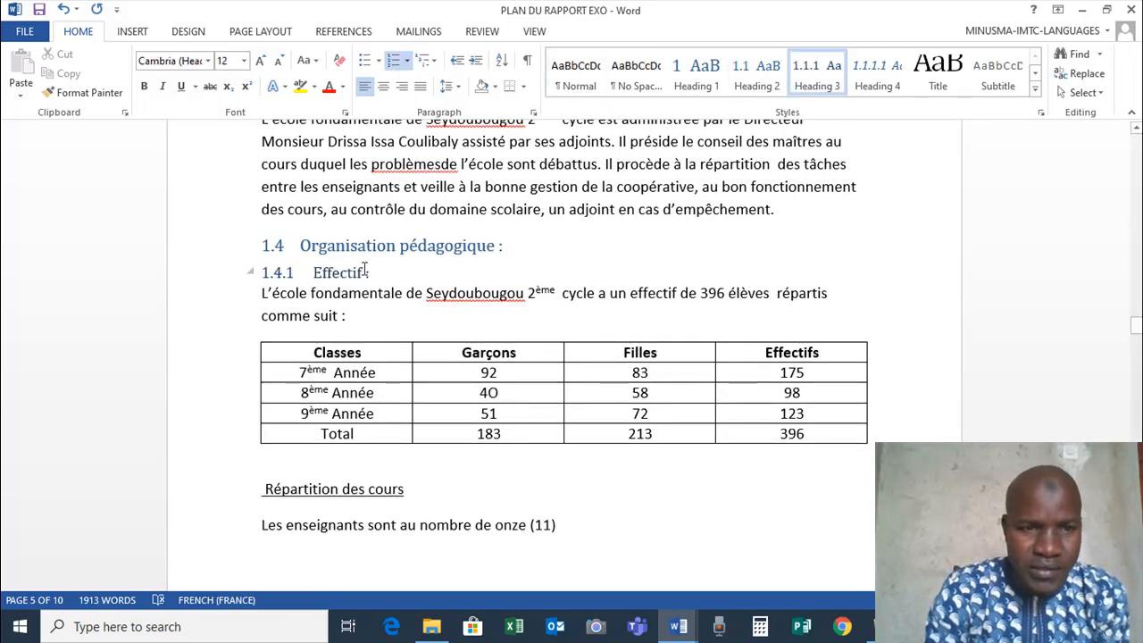
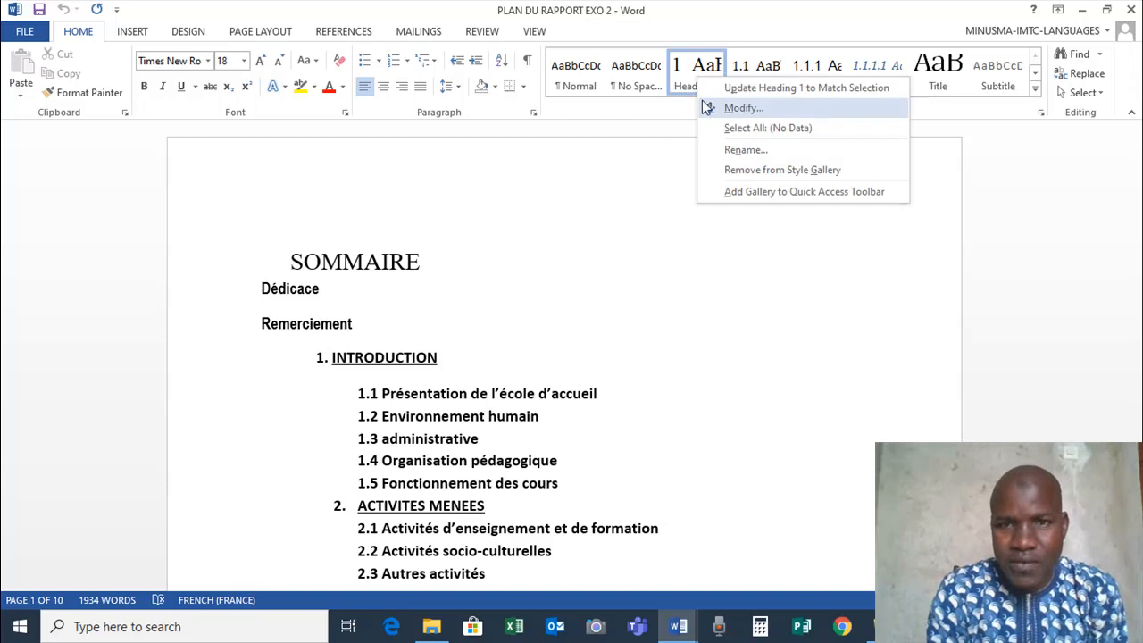
Step: Modify the Heading 1 style so that its font colour is the standard Red
left_click(736, 111)
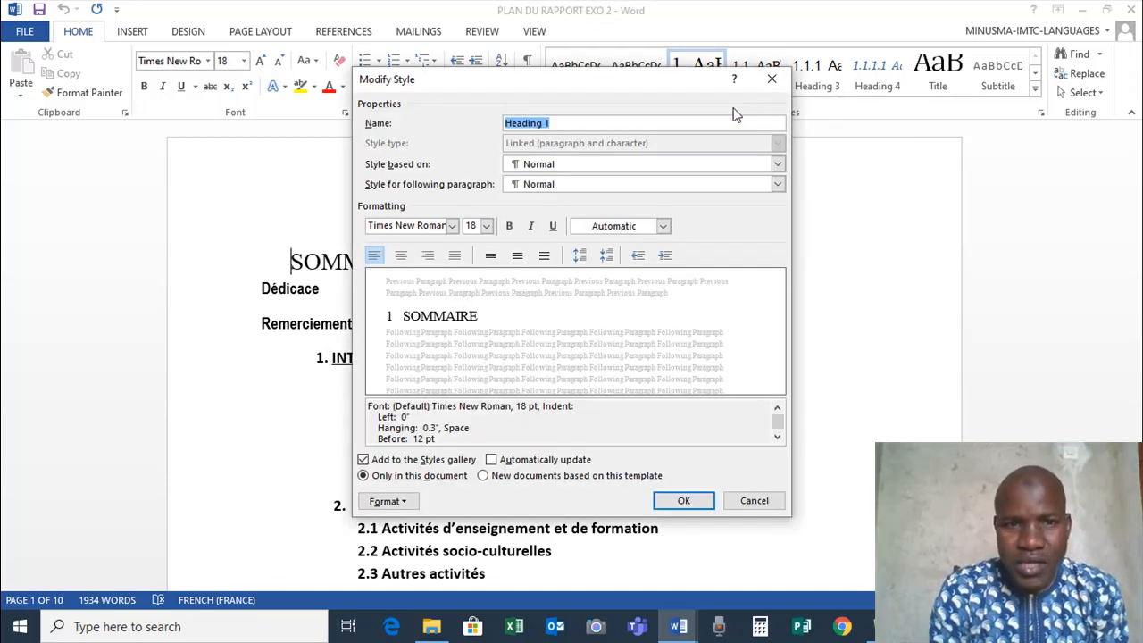
left_click(664, 228)
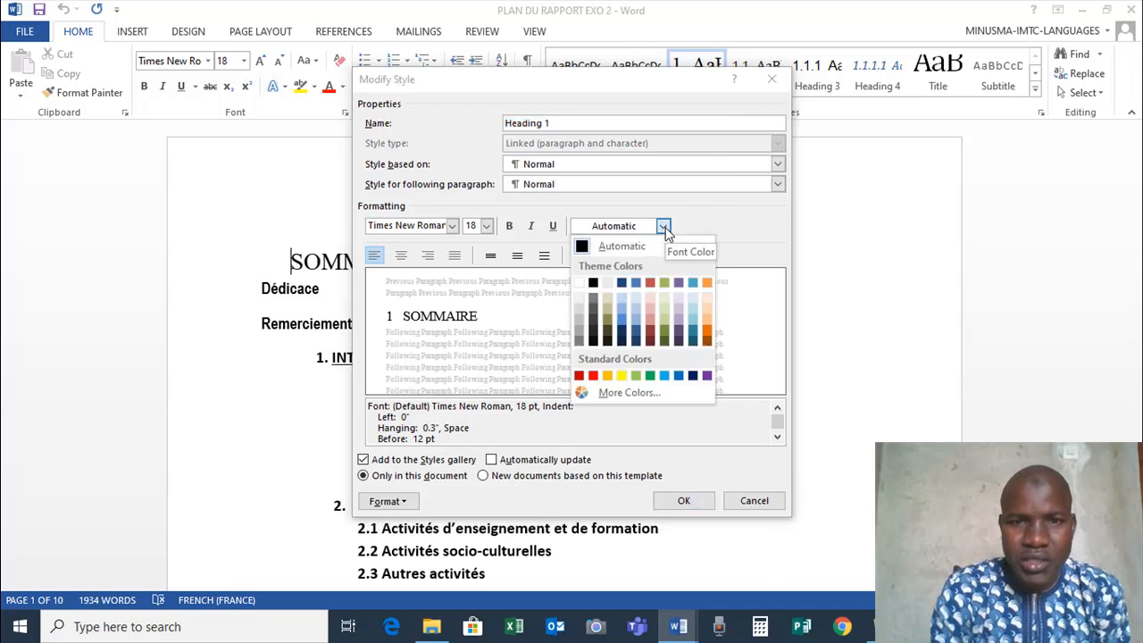
left_click(593, 376)
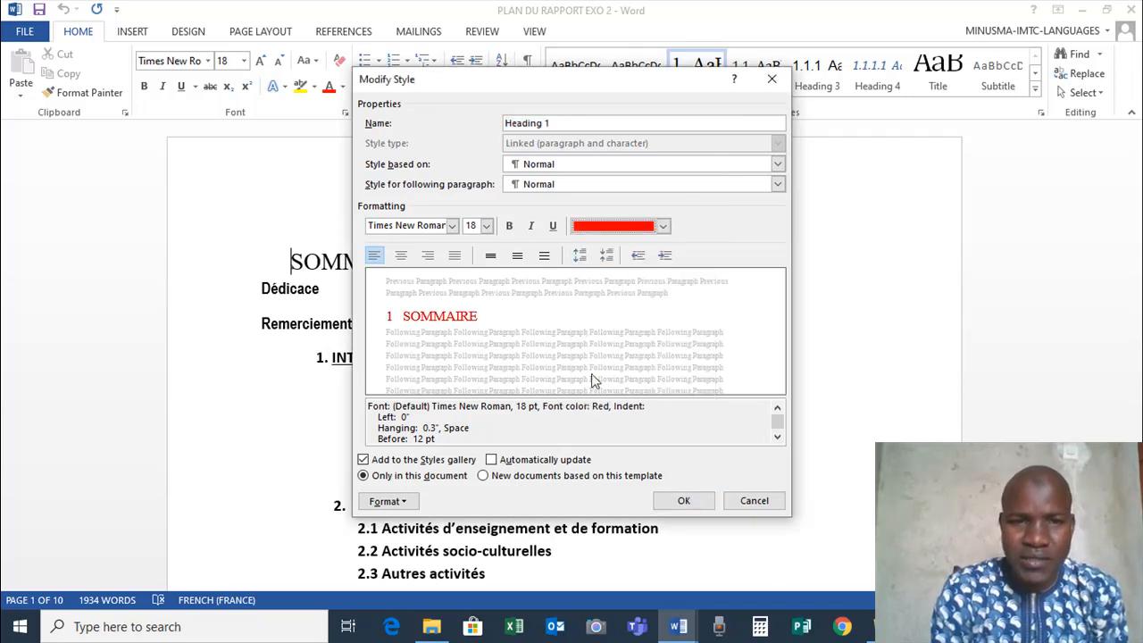
left_click(684, 501)
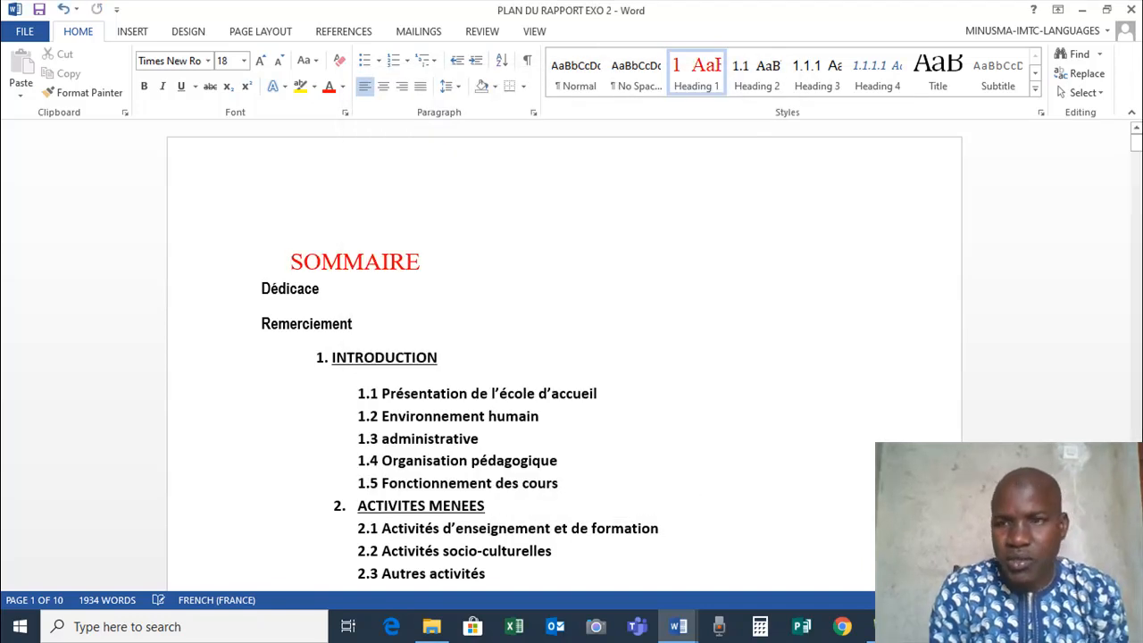
left_click_drag(1137, 144, 1130, 361)
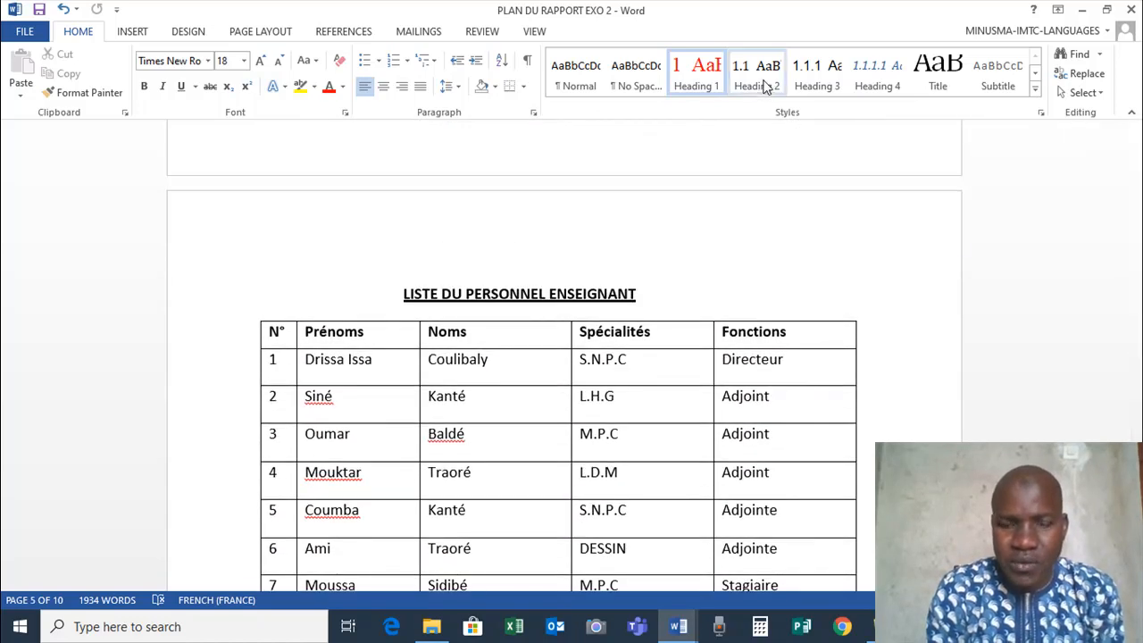
right_click(764, 86)
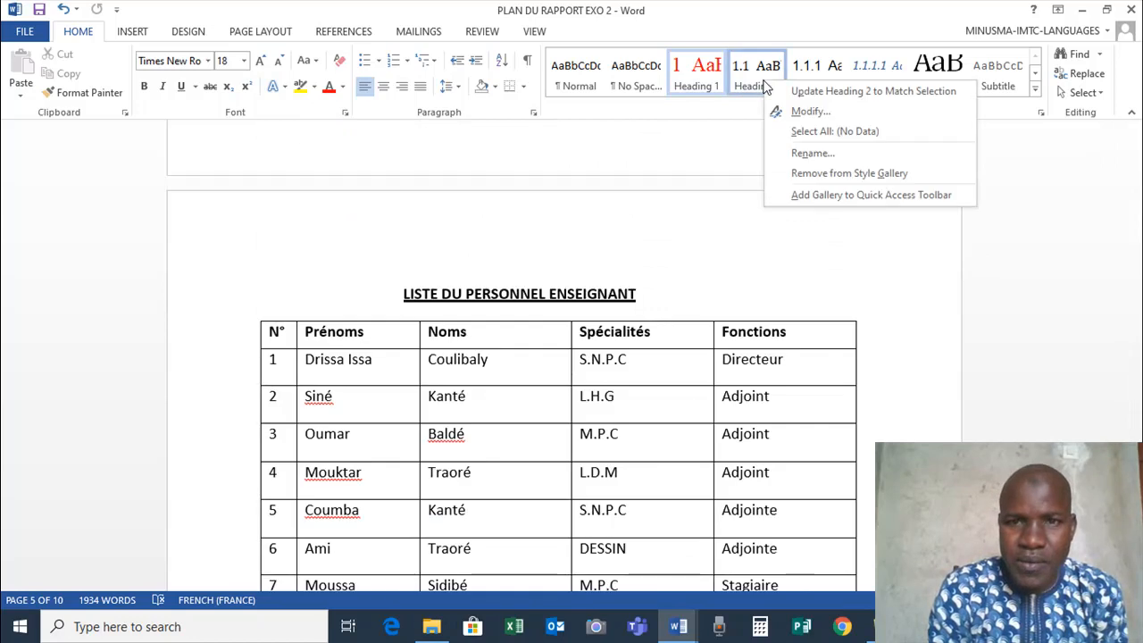
left_click(804, 111)
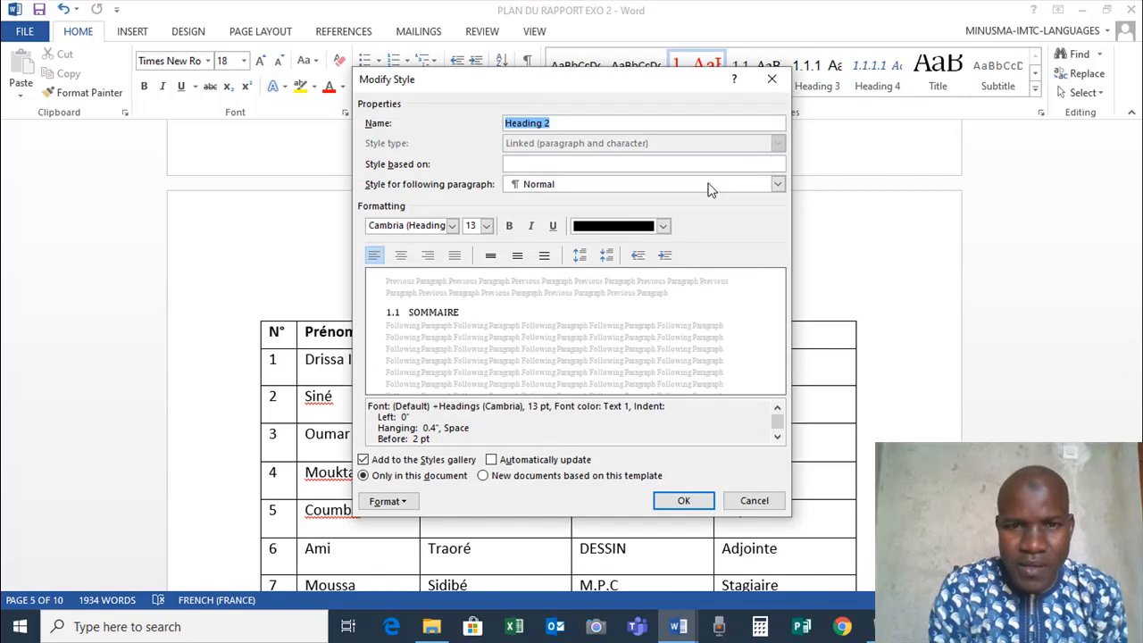
left_click(664, 226)
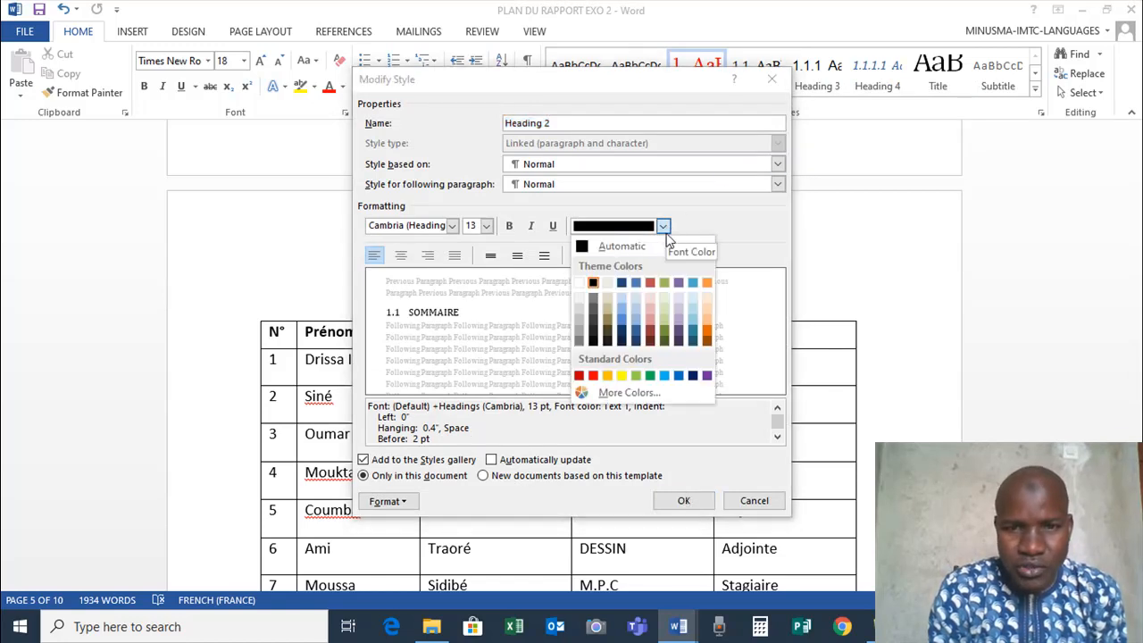
left_click(650, 375)
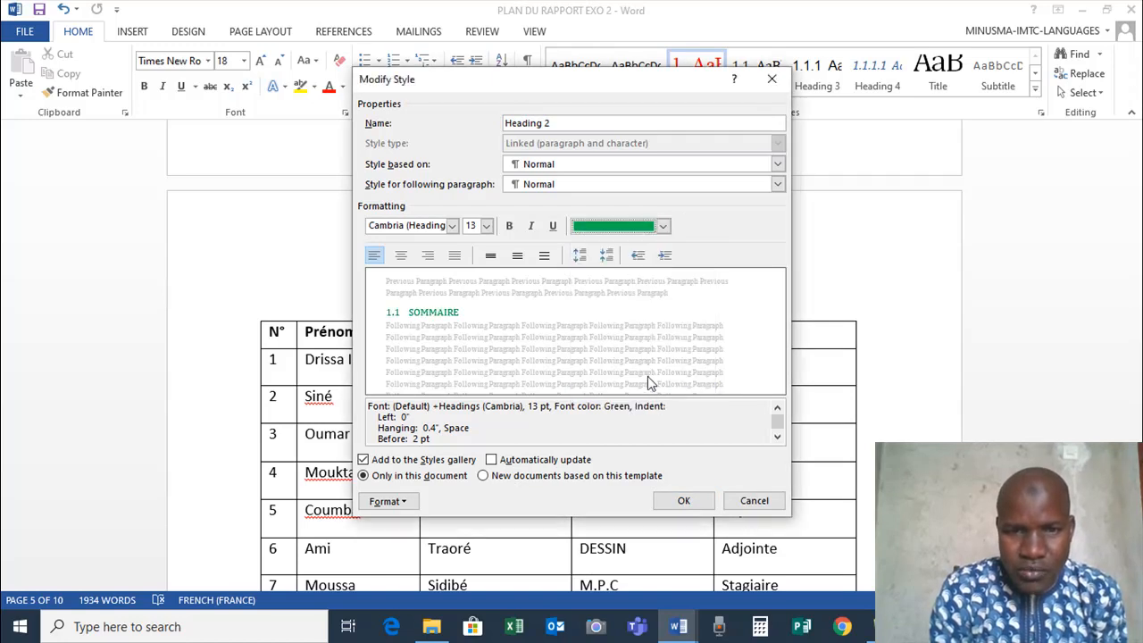
left_click(773, 81)
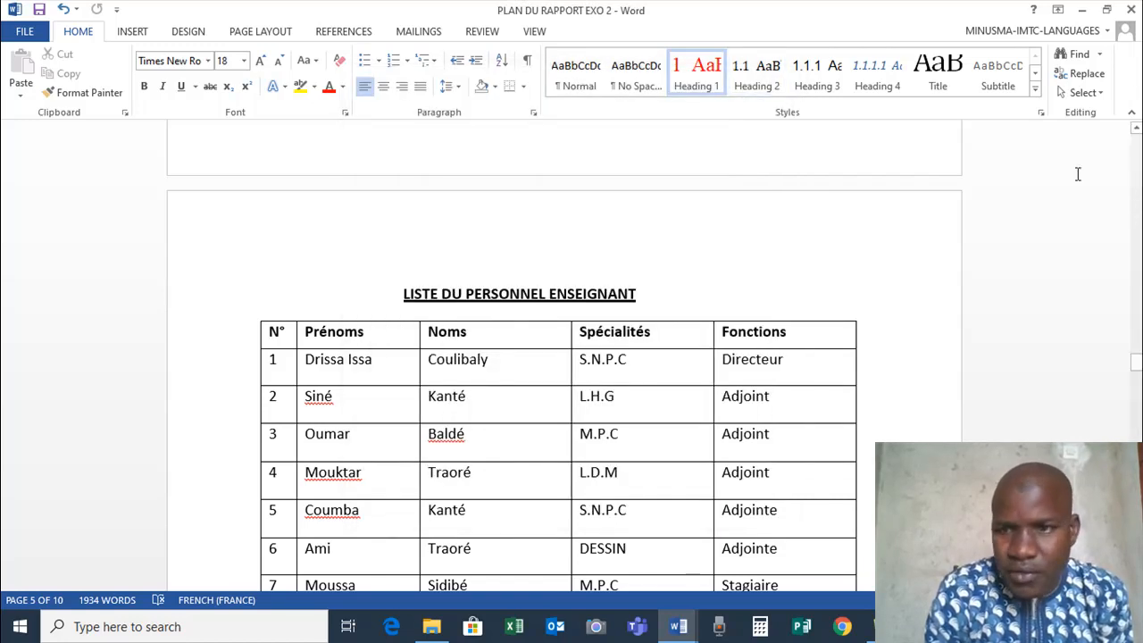
Step: Place the cursor in the "Présentation de l'école d'accueil" title and modify the Heading 2 style to use the standard Green font colour
left_click(1135, 193)
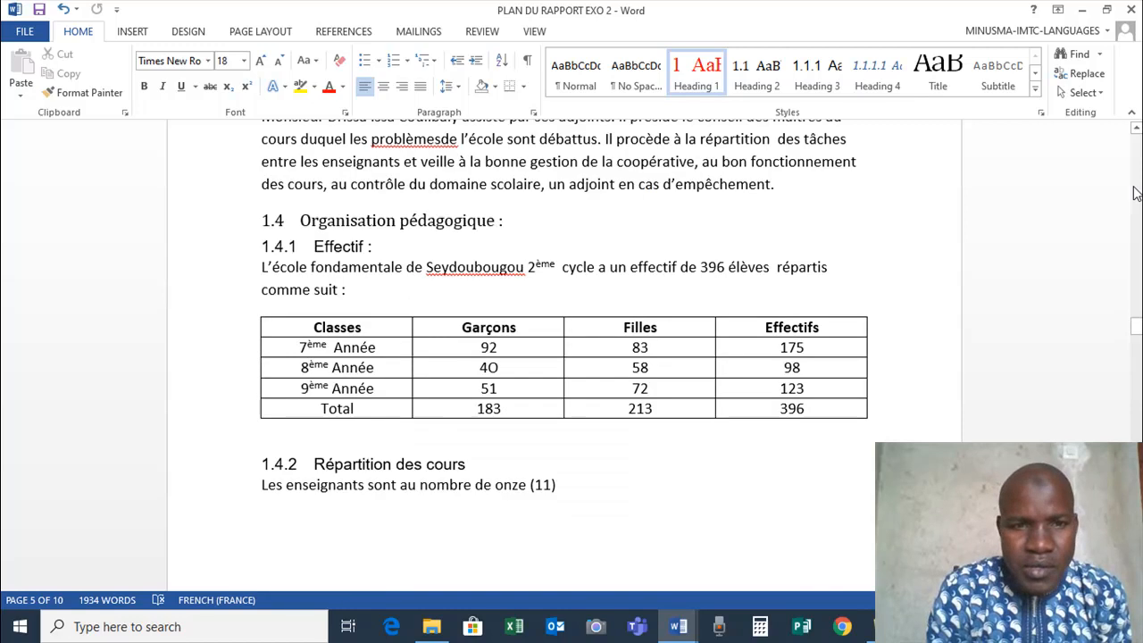
left_click(1134, 193)
left_click(1134, 193)
left_click(1135, 192)
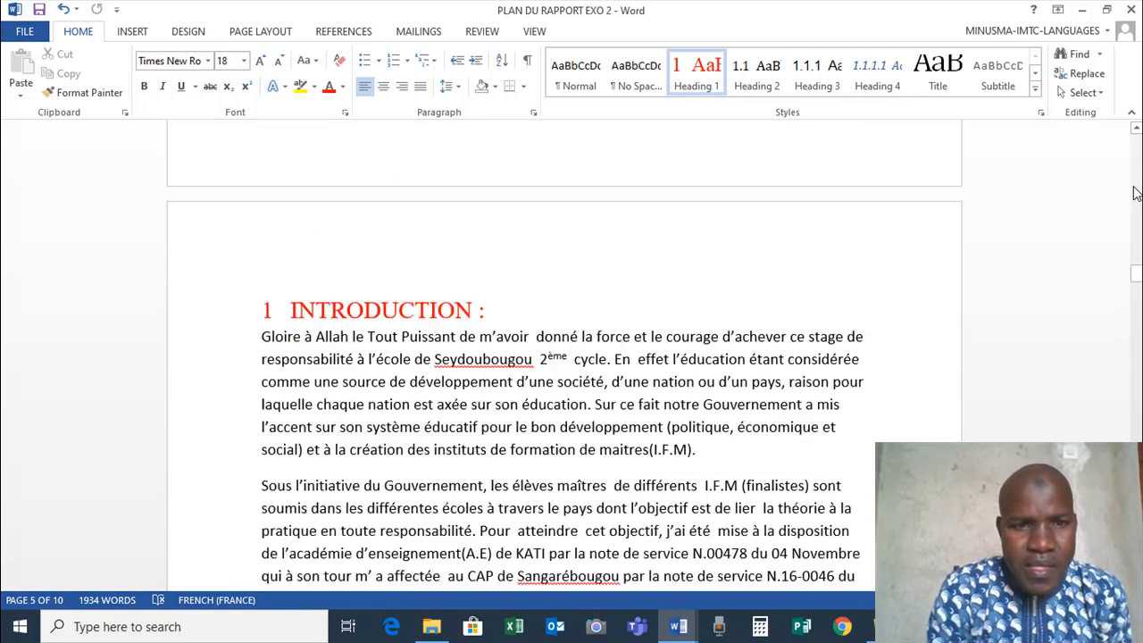
left_click(1135, 500)
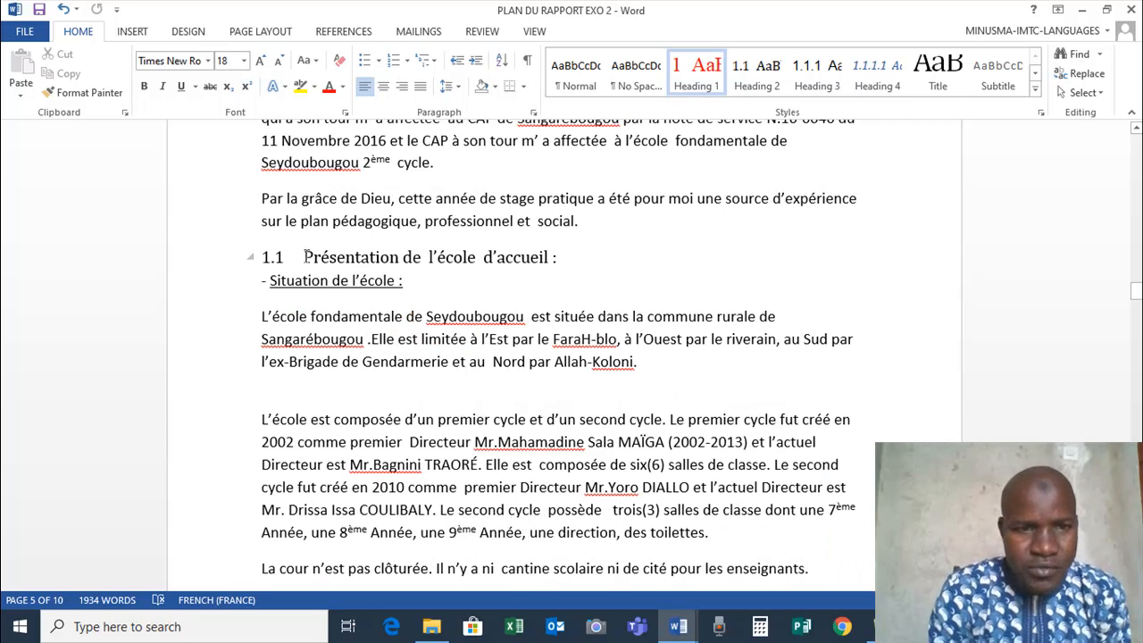
left_click(306, 256)
left_click(709, 76)
left_click(750, 78)
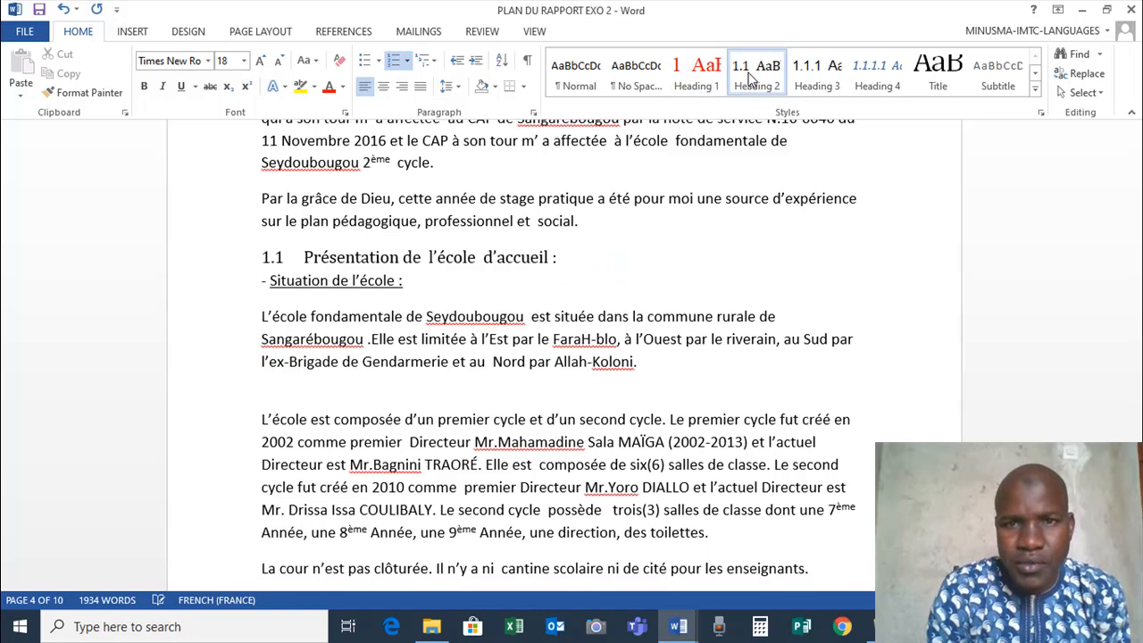
right_click(755, 78)
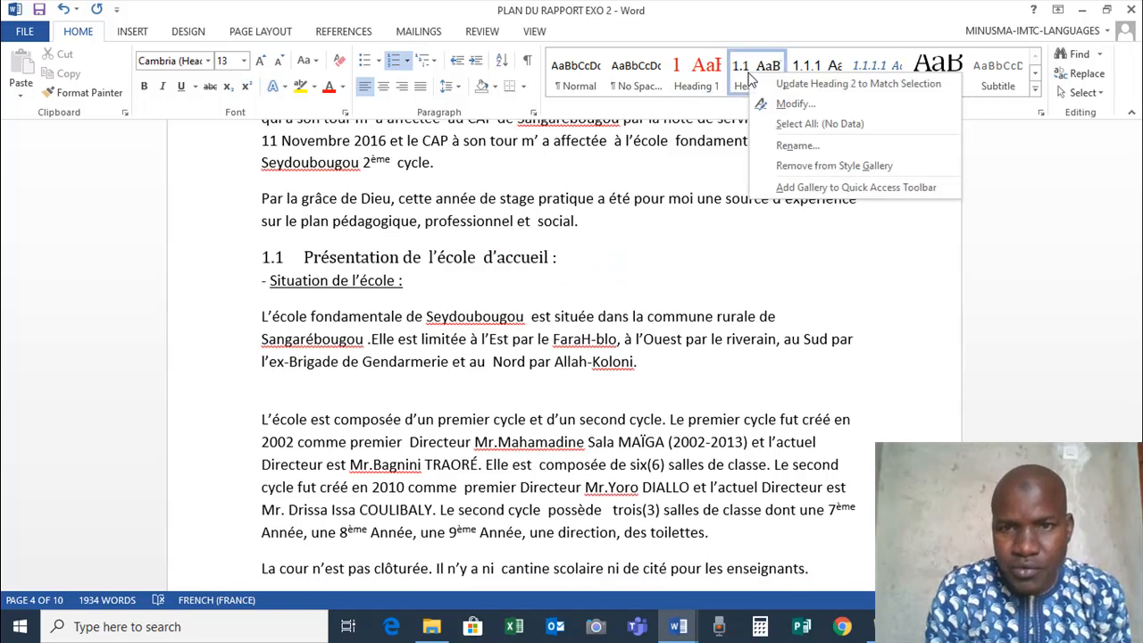
left_click(779, 101)
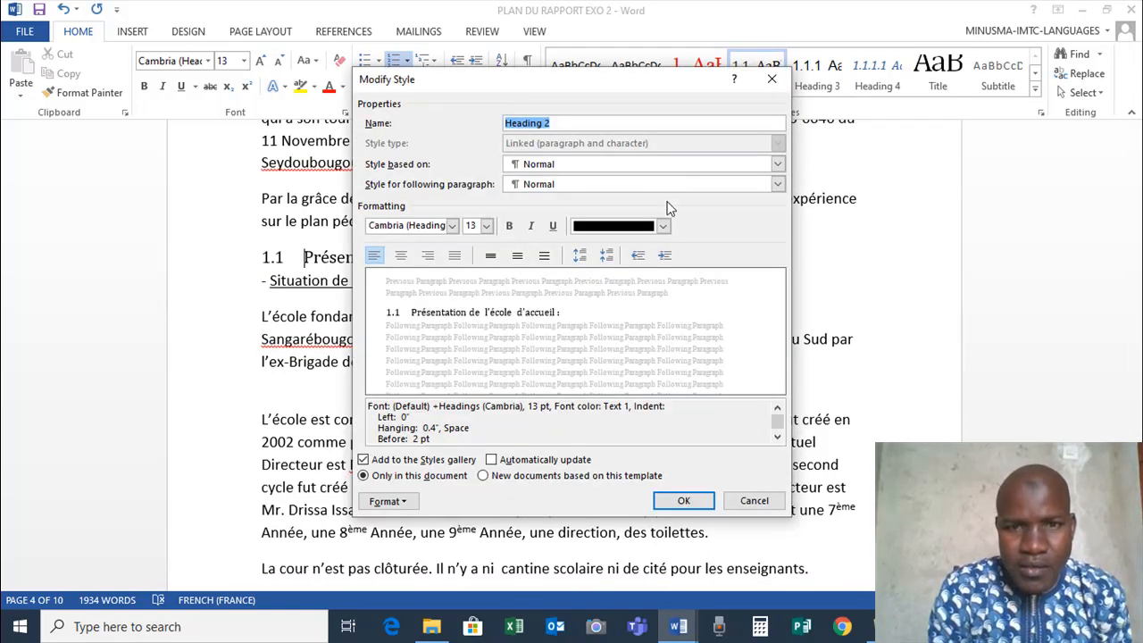
left_click(665, 227)
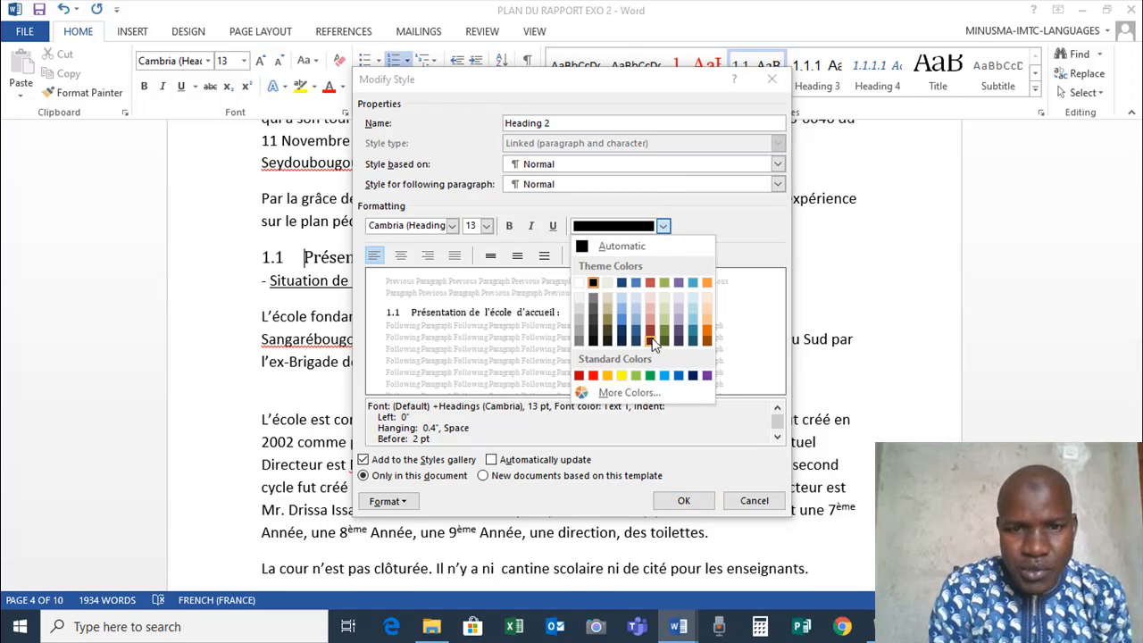
left_click(651, 376)
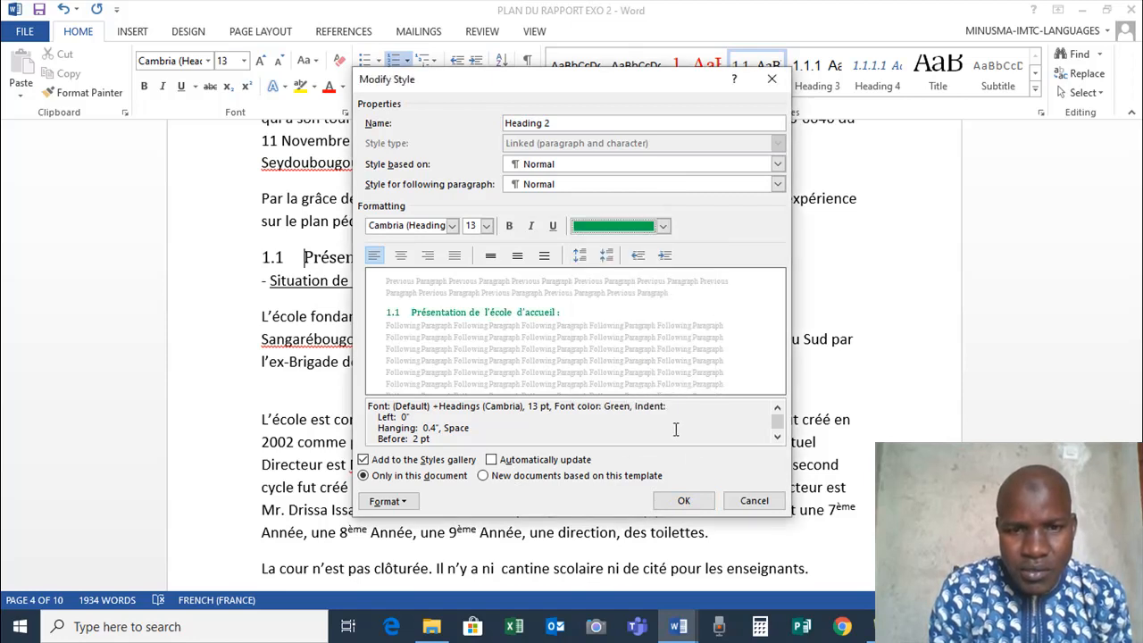
left_click(685, 498)
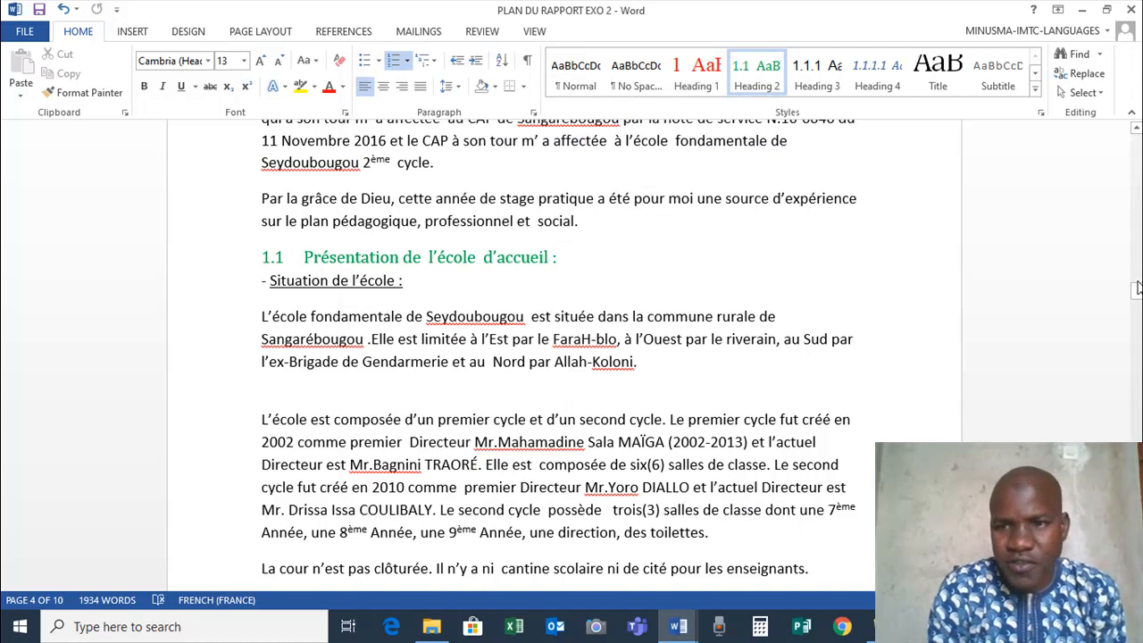
Step: Place the cursor in the "Phase d'observation" title and modify the Heading 3 style to use Purple font colour and the Bell MT font
left_click_drag(1137, 290, 1135, 404)
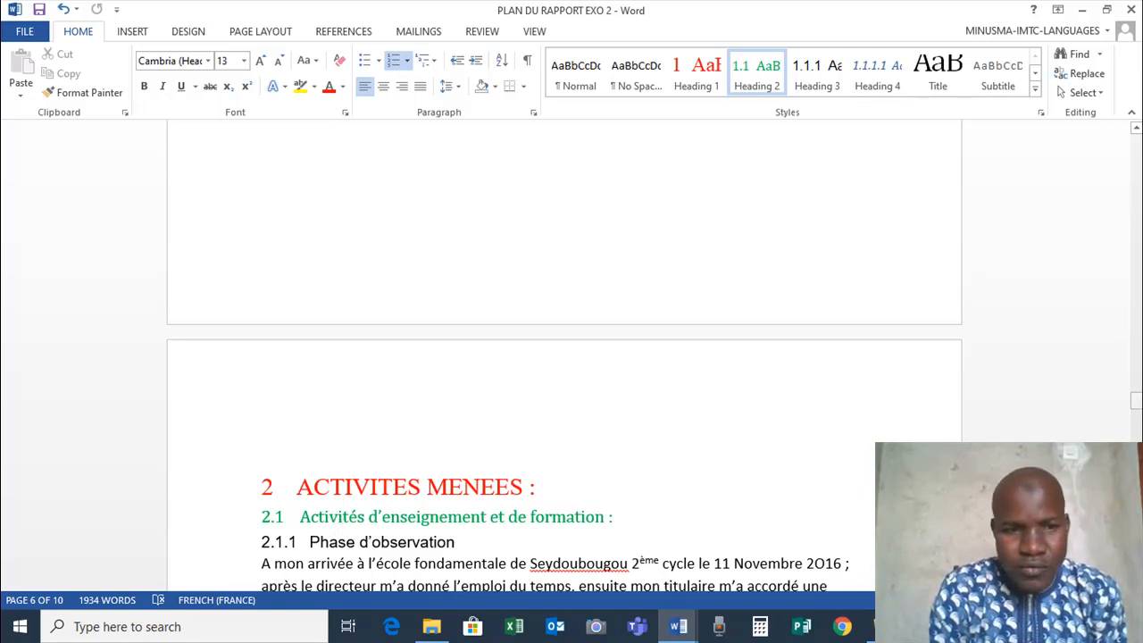
right_click(1135, 402)
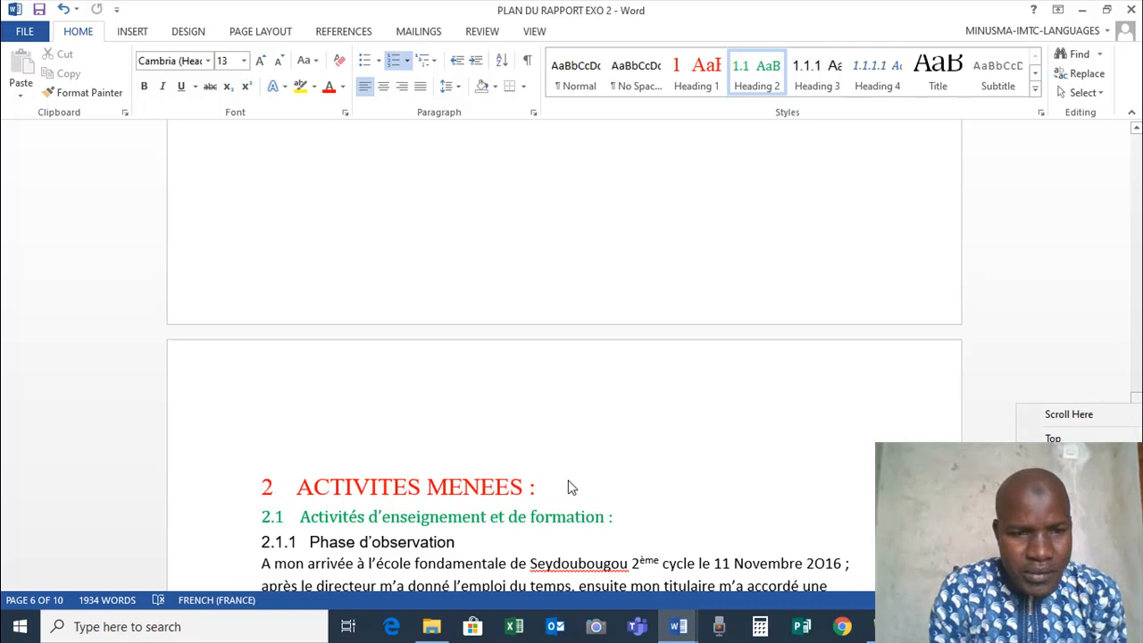
left_click(309, 543)
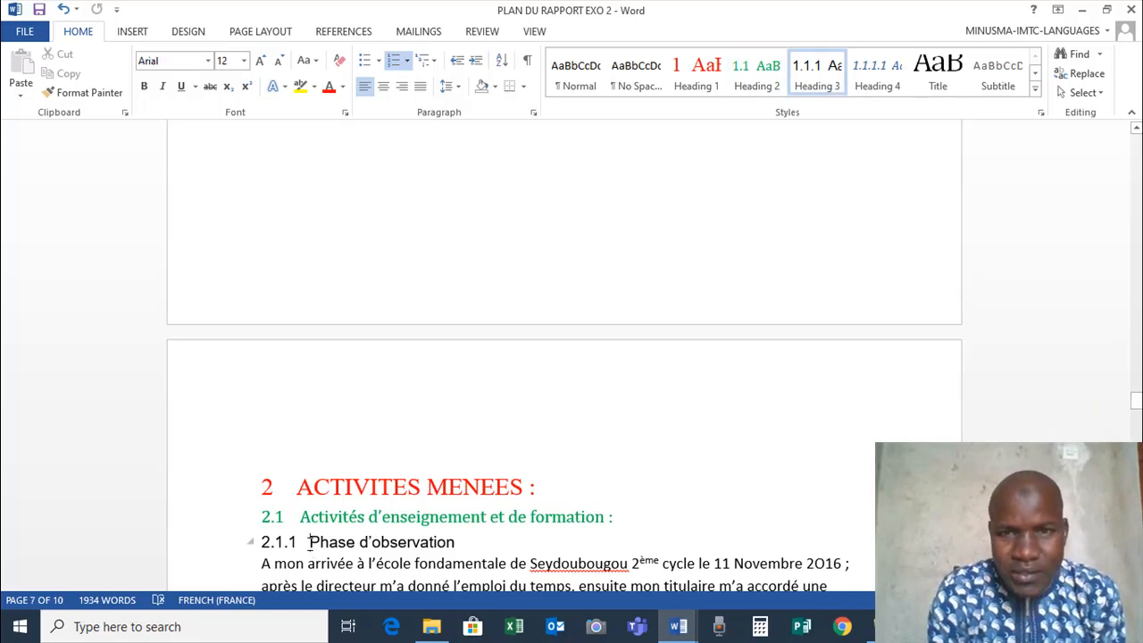
right_click(824, 85)
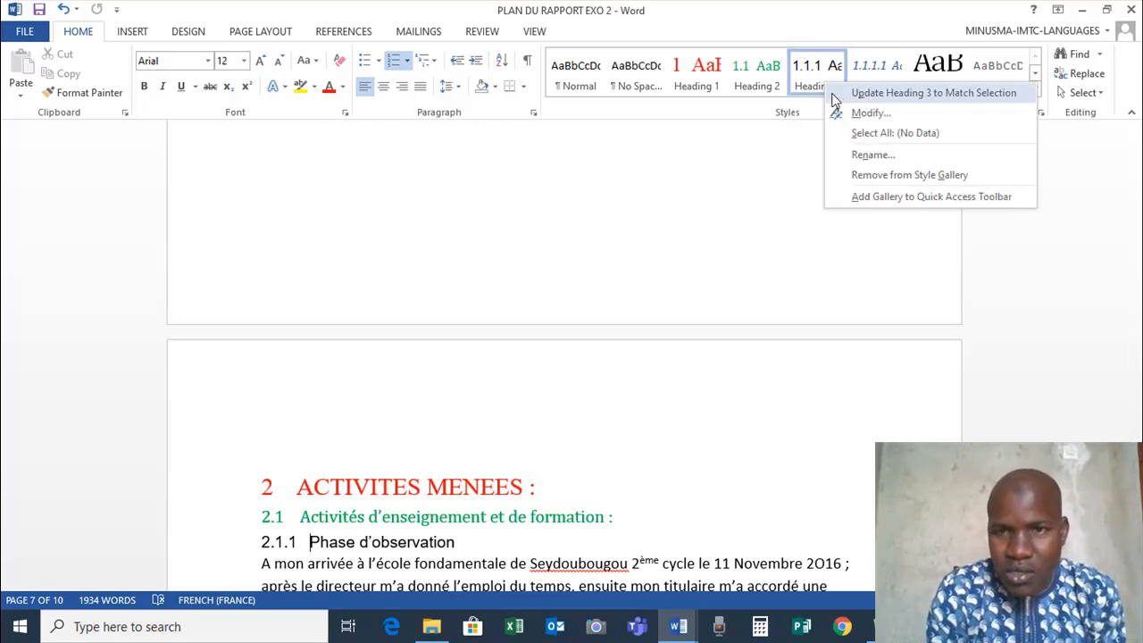
left_click(848, 116)
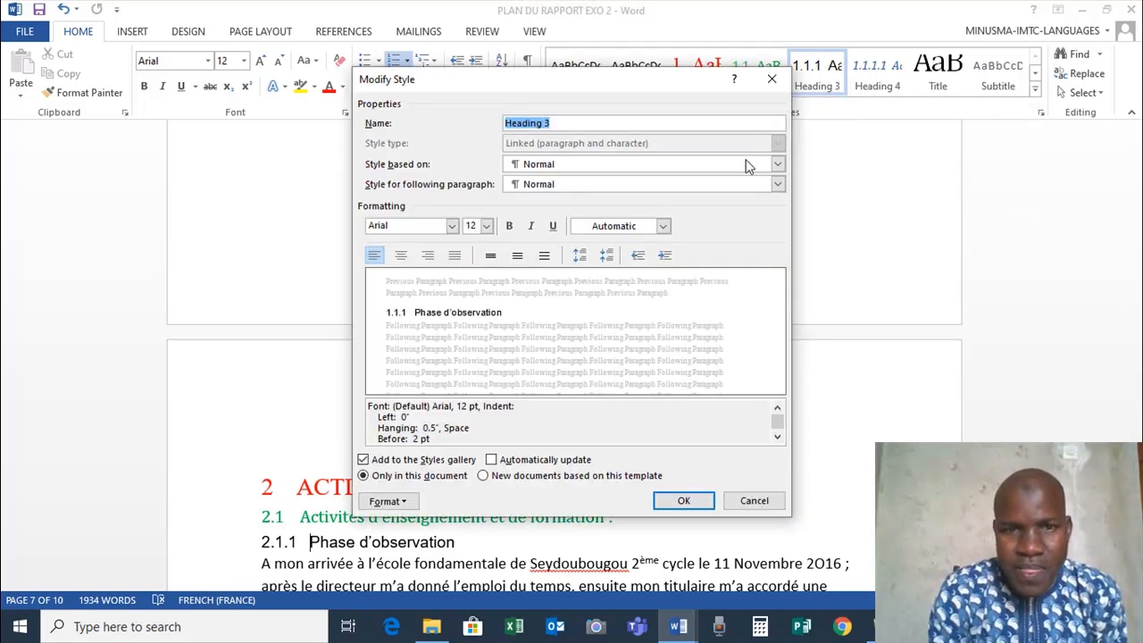
left_click(664, 227)
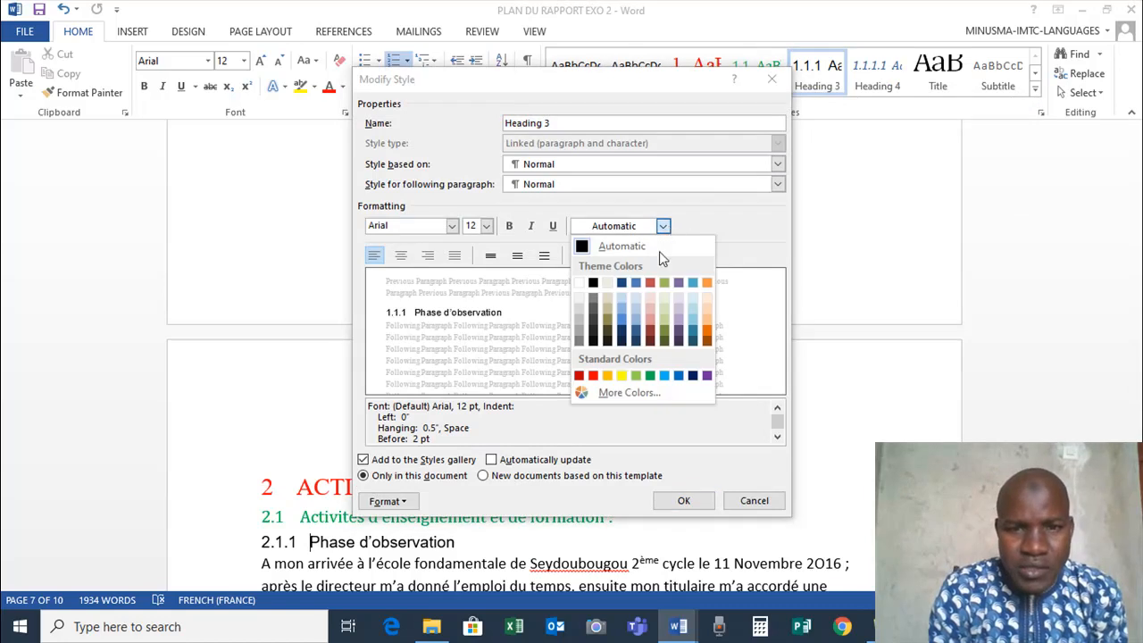
left_click(707, 376)
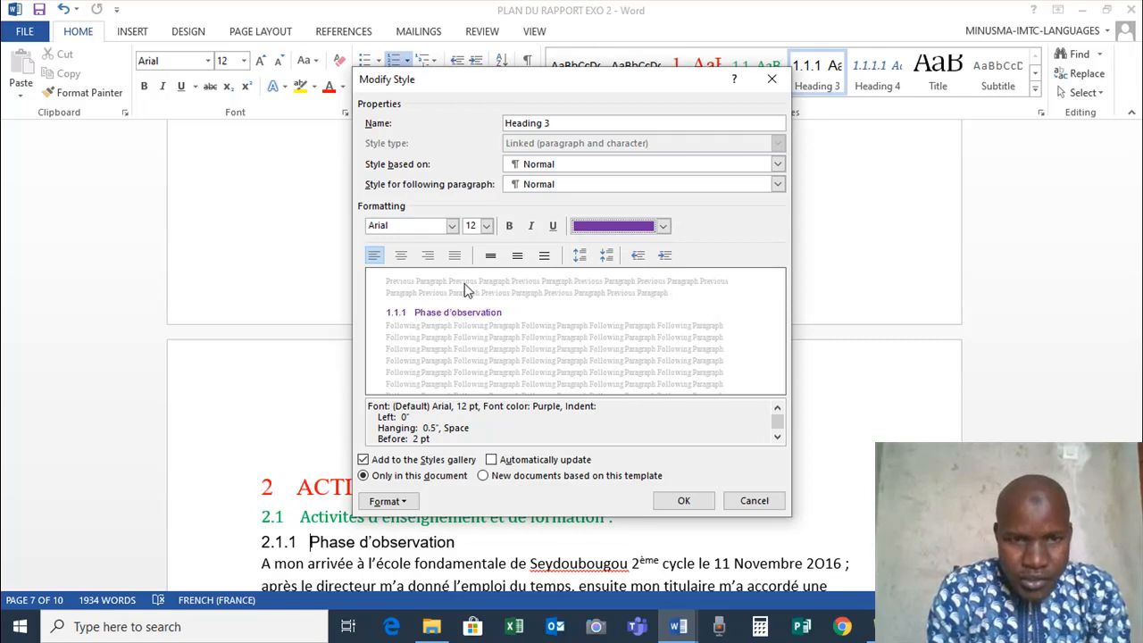
left_click(452, 227)
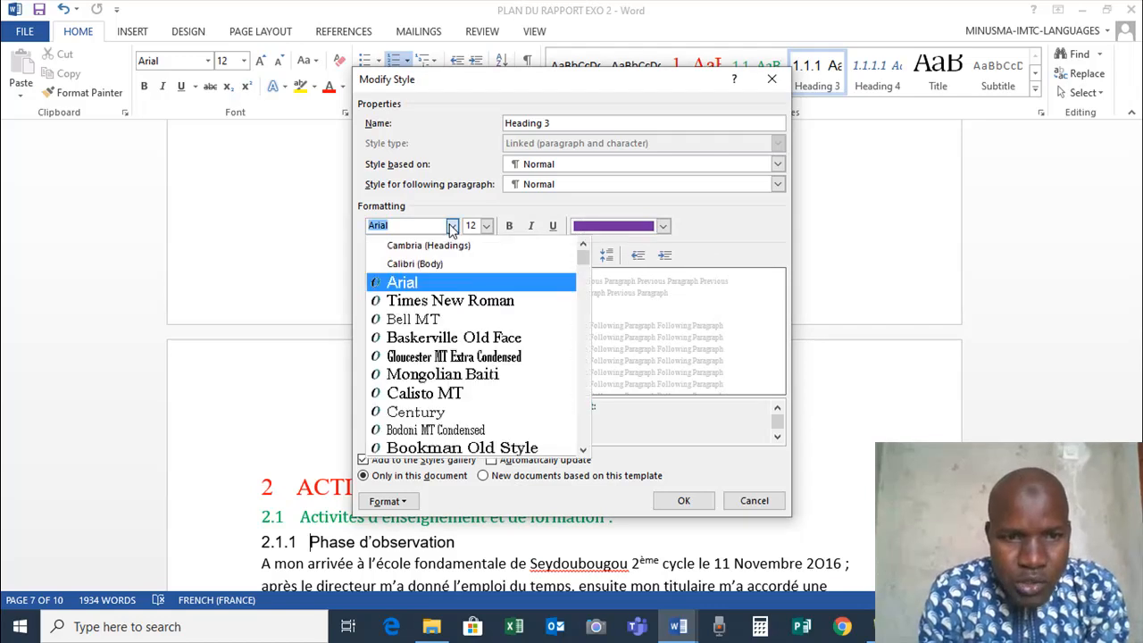
left_click(435, 320)
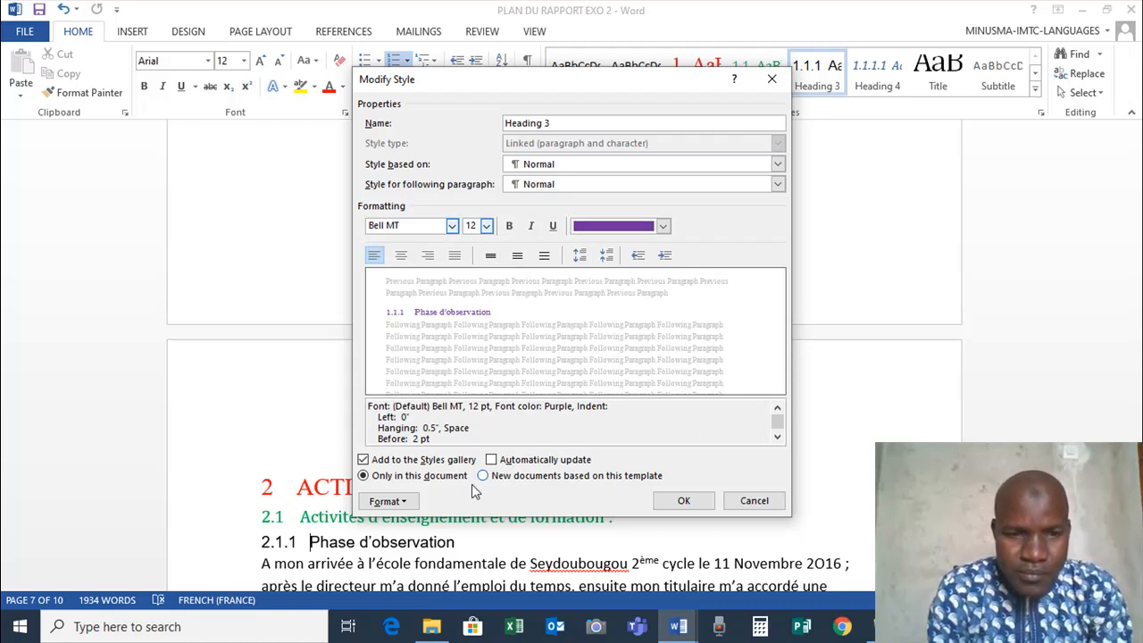
left_click(684, 501)
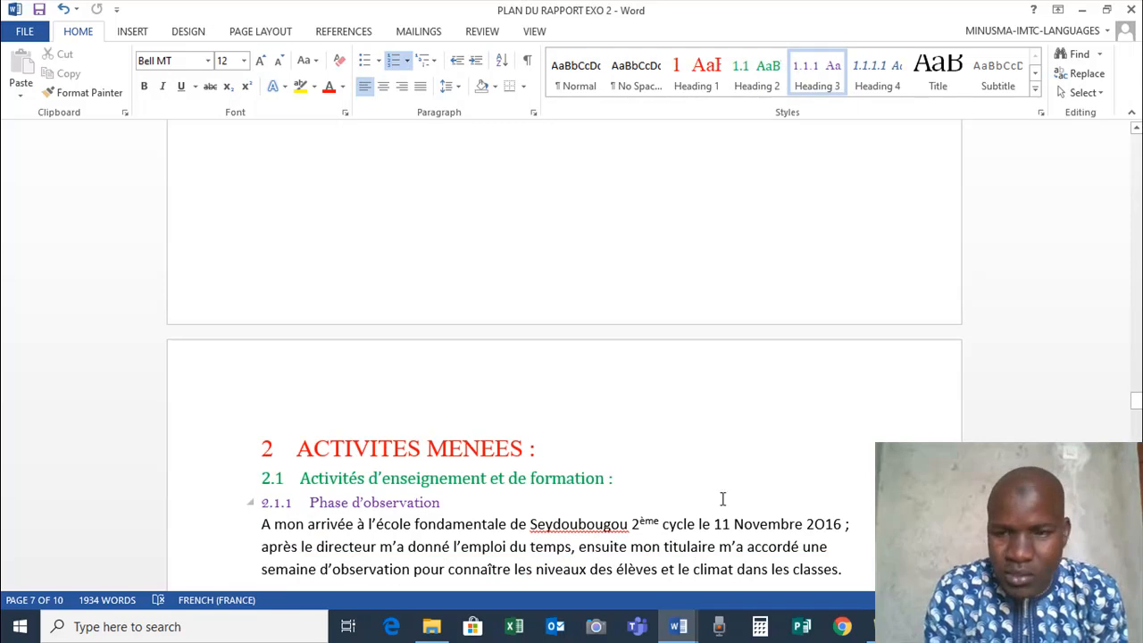
Step: Review the restyled headings from "ACTIVITES MENEES" back up to the "SOMMAIRE" title on the first page
left_click_drag(1136, 401, 1110, 352)
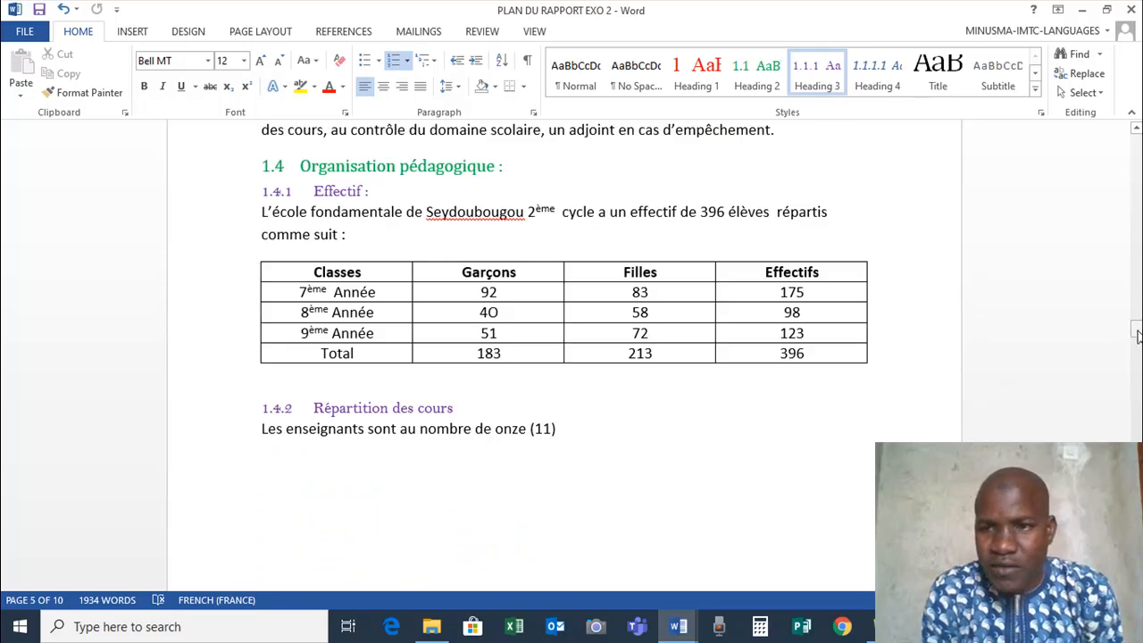
scroll(565, 357, "up", 9)
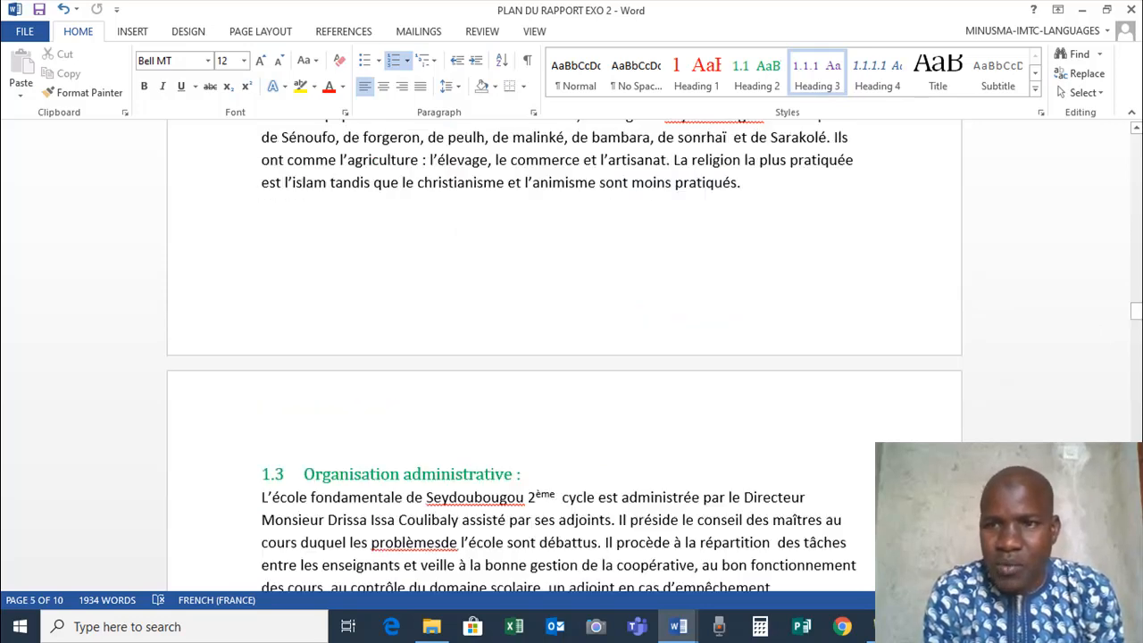
left_click_drag(1140, 217, 1138, 136)
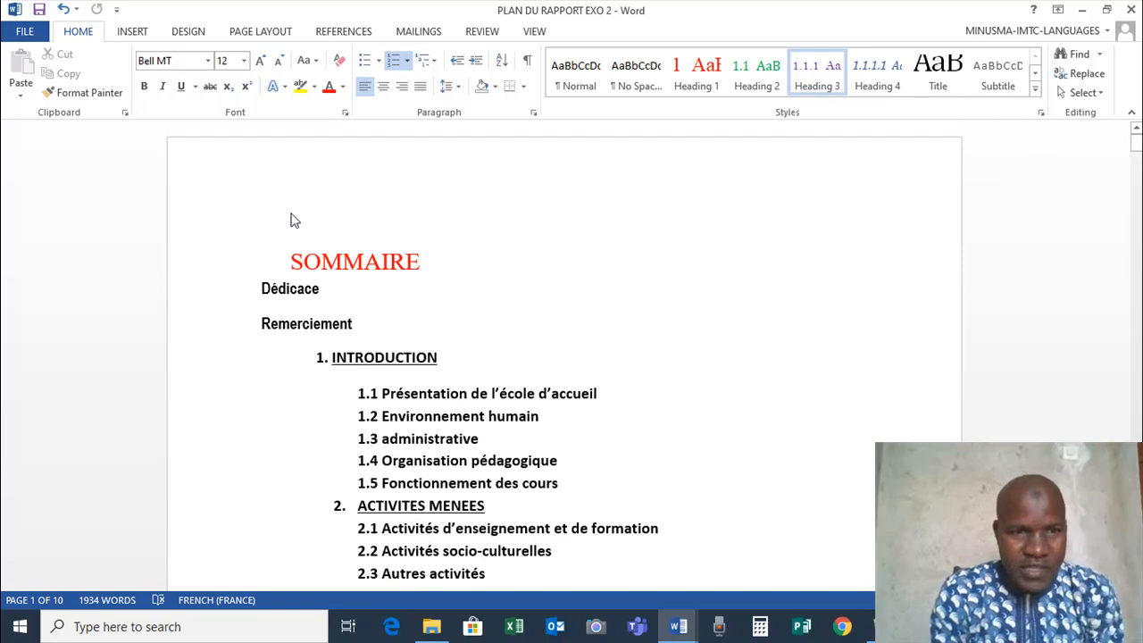
Step: Insert a page break before the "SOMMAIRE" title and apply the Normal style to the blank line on the new first page
left_click(291, 257)
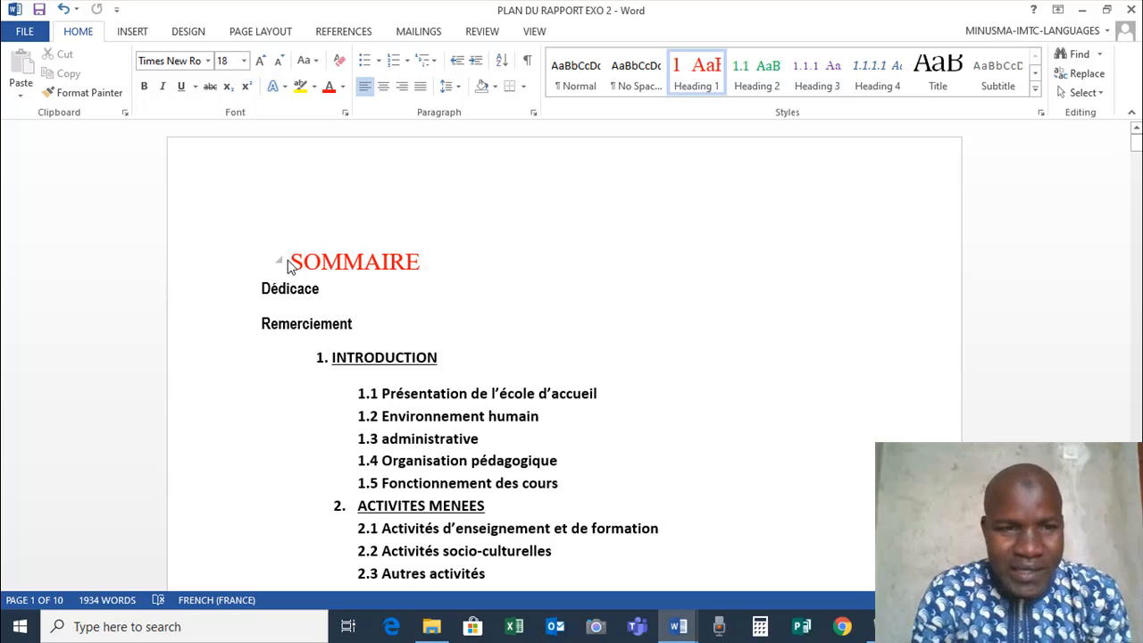
key("ctrl+Return")
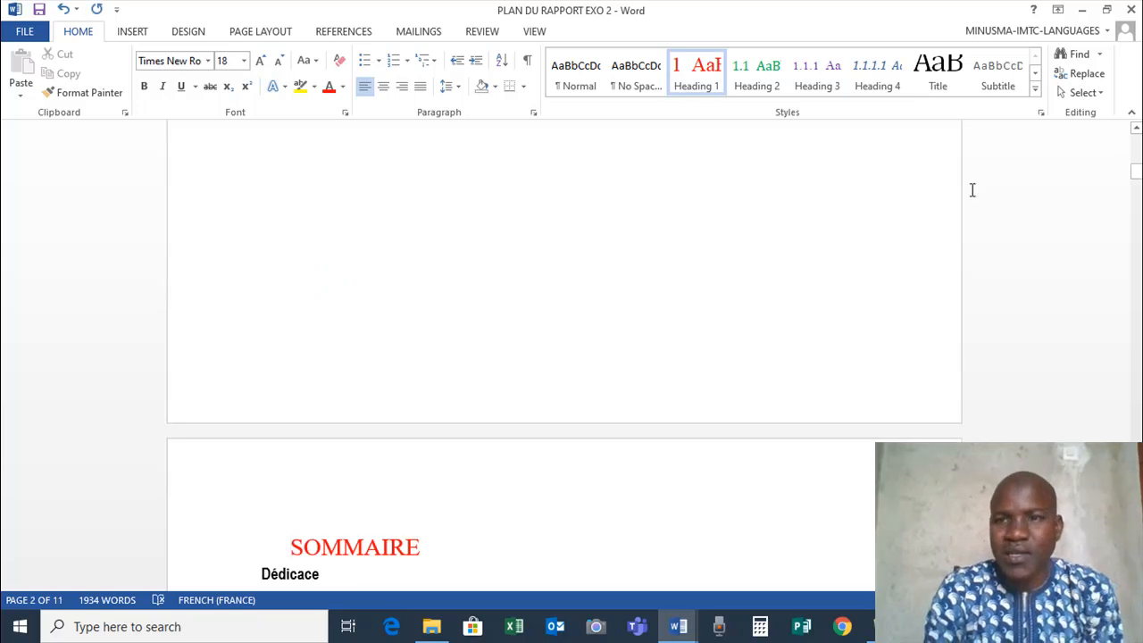
scroll(564, 357, "up", 3)
left_click_drag(1138, 152, 1135, 139)
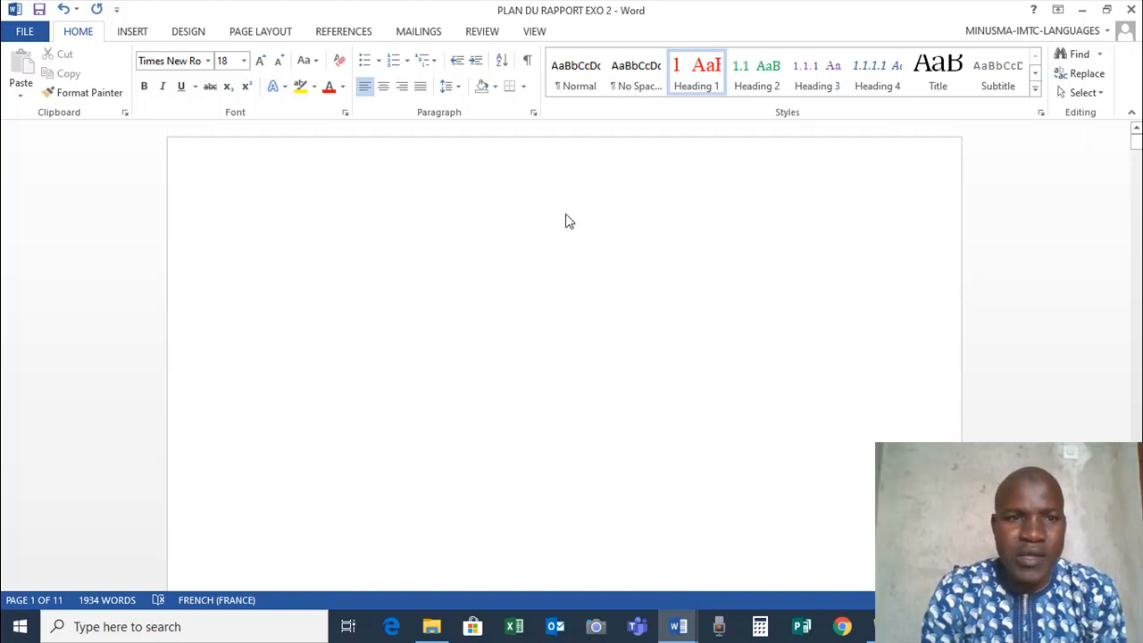
key("ctrl+shift+n")
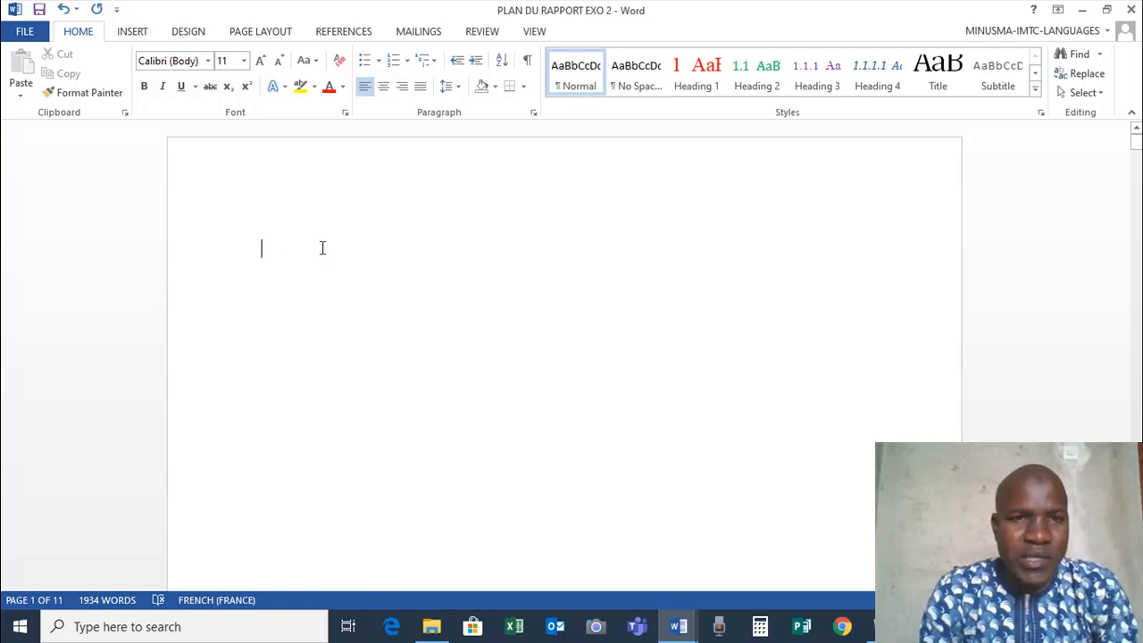
Step: Insert a custom table of contents on the blank first page, showing 4 heading levels
left_click(343, 31)
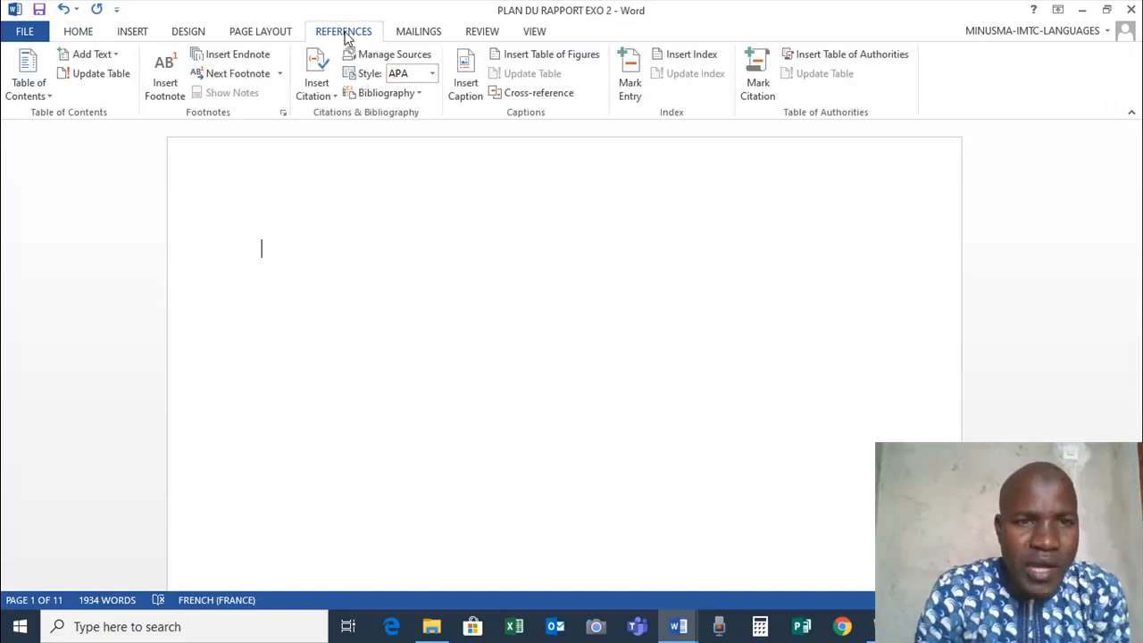
left_click(47, 90)
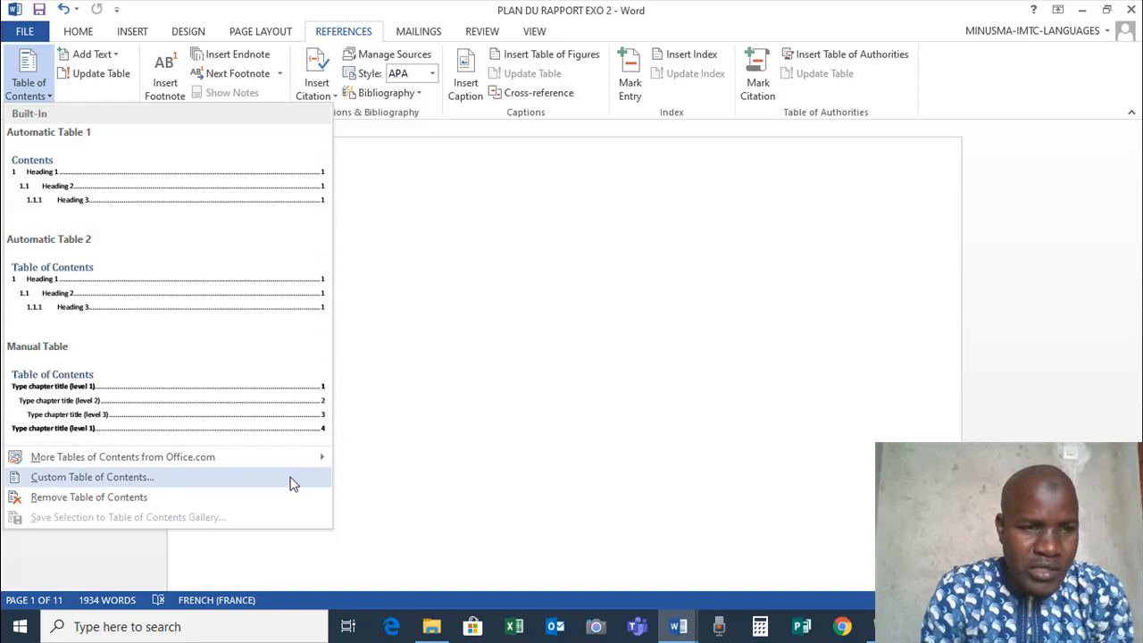
left_click(59, 480)
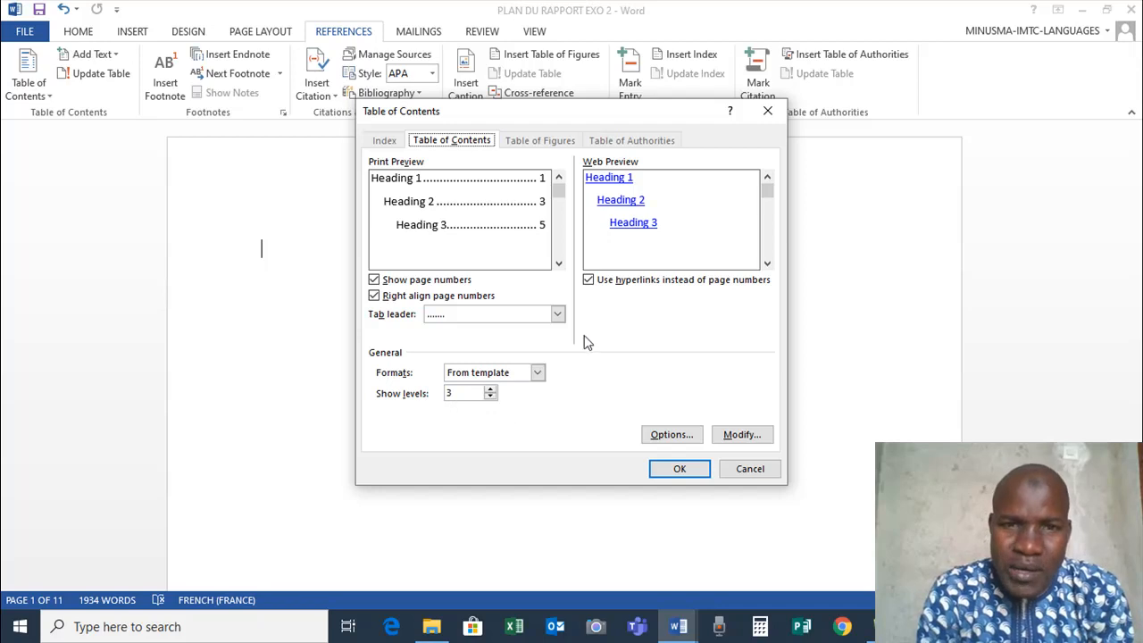
left_click(490, 390)
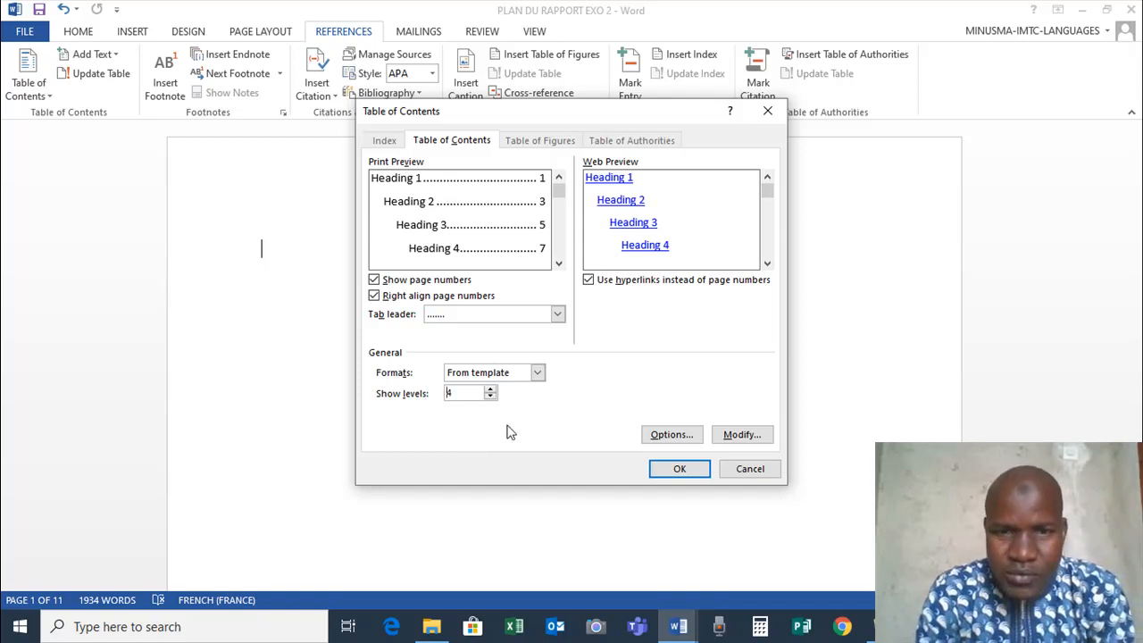
left_click(664, 470)
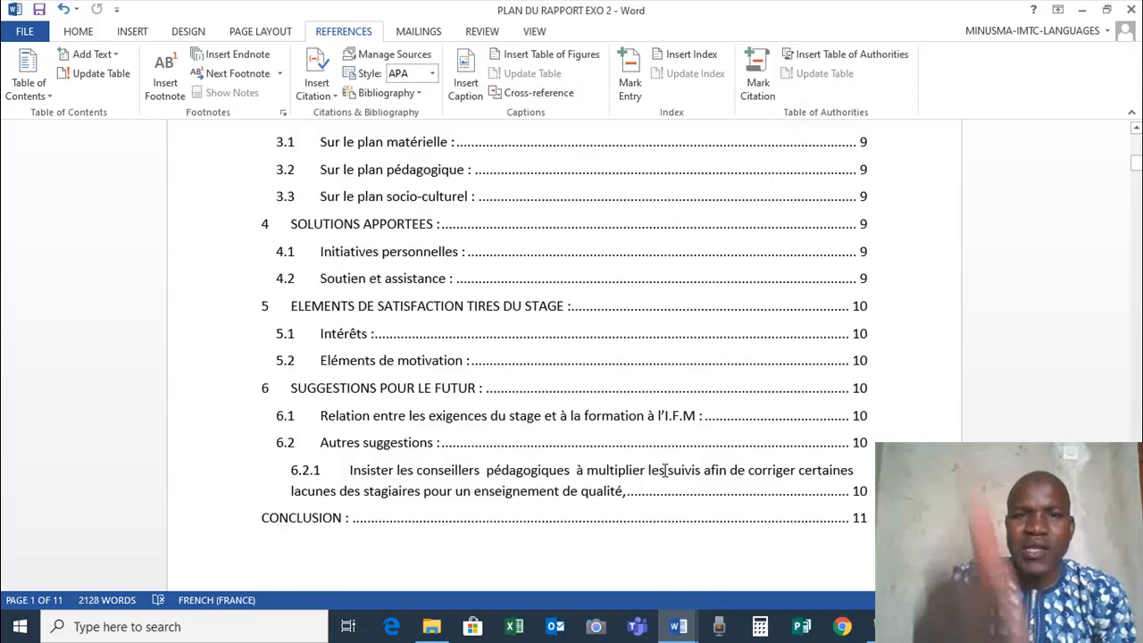
Step: Examine the inserted table of contents and its custom settings, leaving the settings unchanged
left_click_drag(1137, 161, 1117, 141)
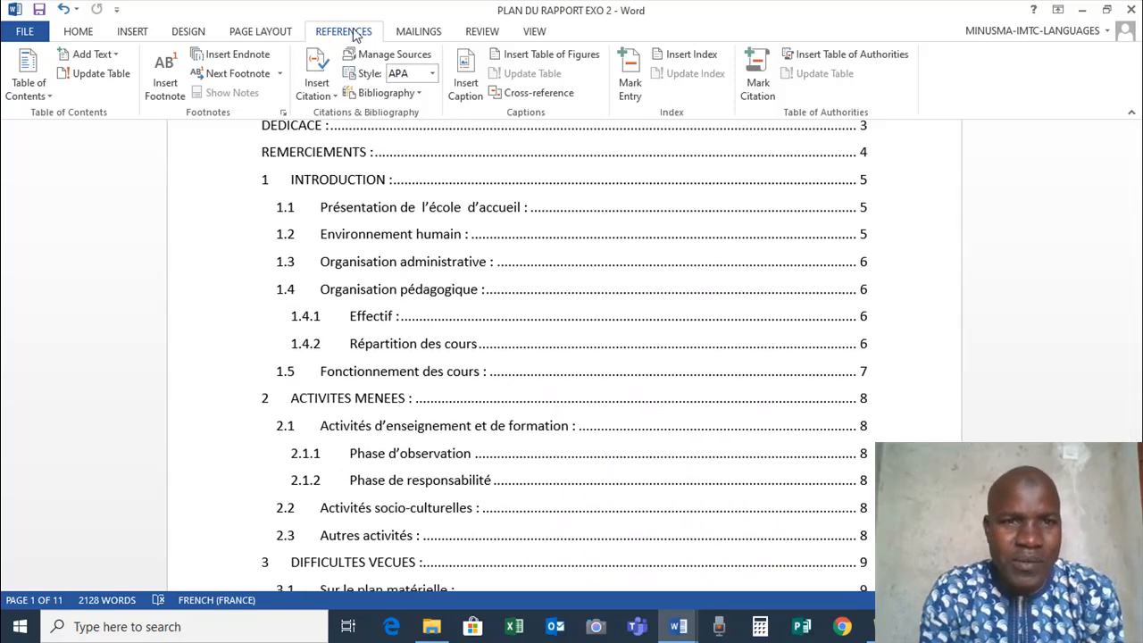
left_click(29, 88)
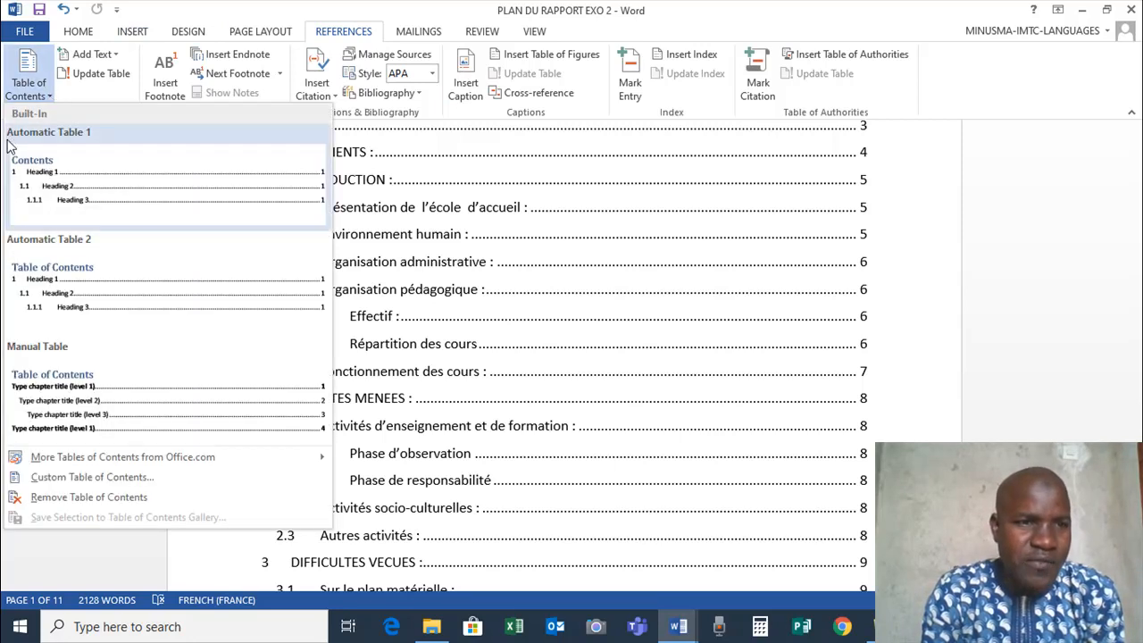
left_click(79, 482)
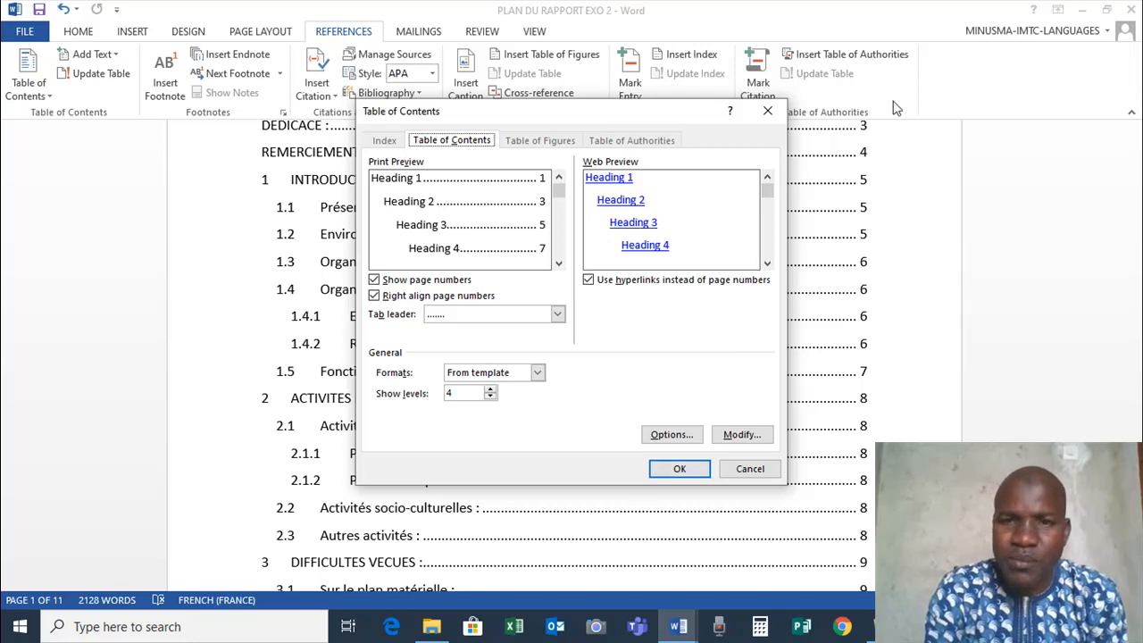
left_click(768, 113)
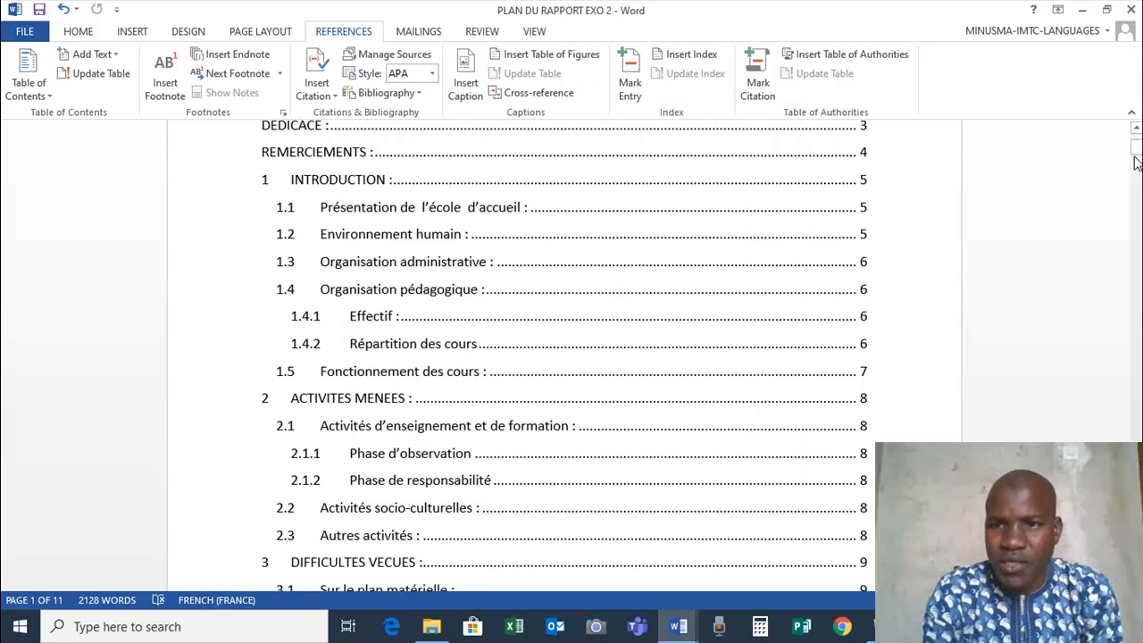
Step: Delete the "Présentation de l'école d'accueil :" heading under the introduction and update the table of contents
left_click_drag(1134, 148, 1119, 314)
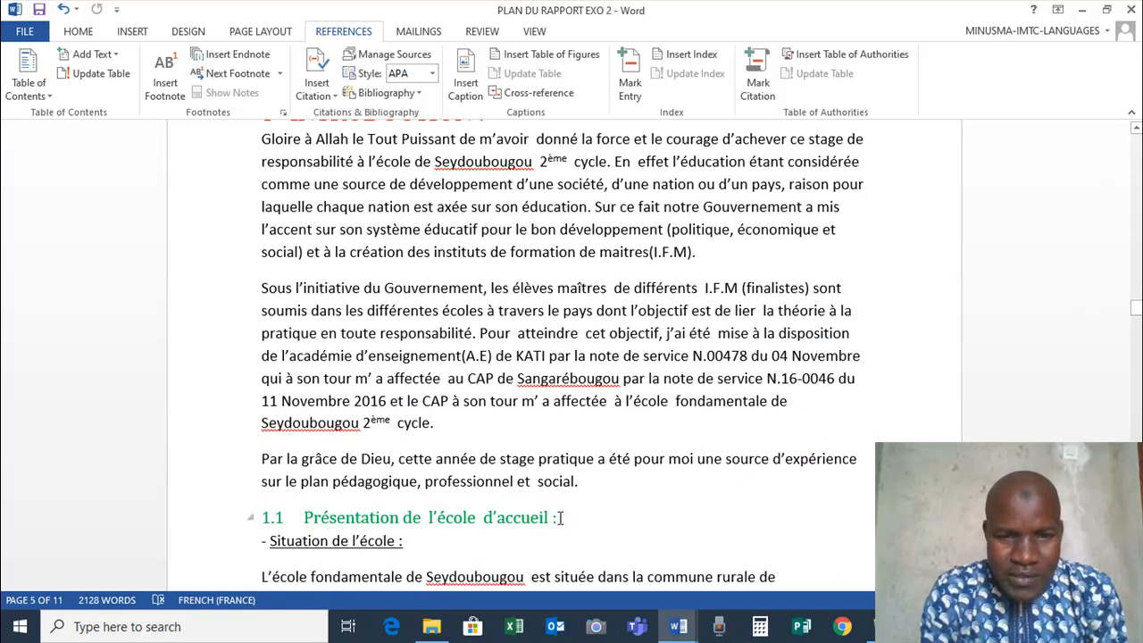
left_click_drag(560, 518, 270, 519)
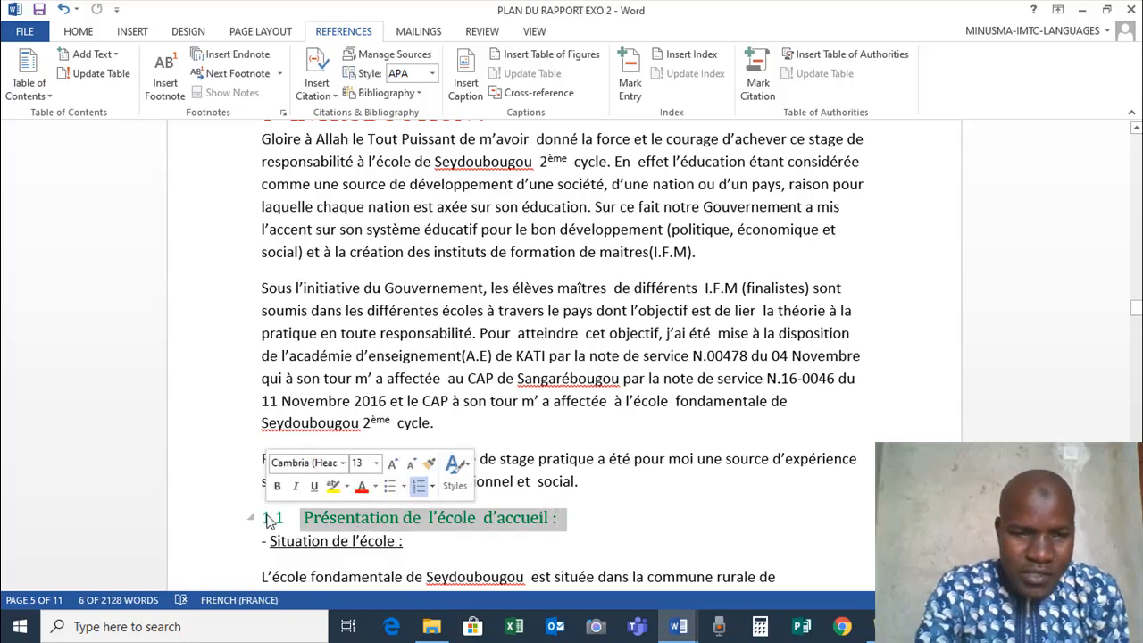
key("Delete")
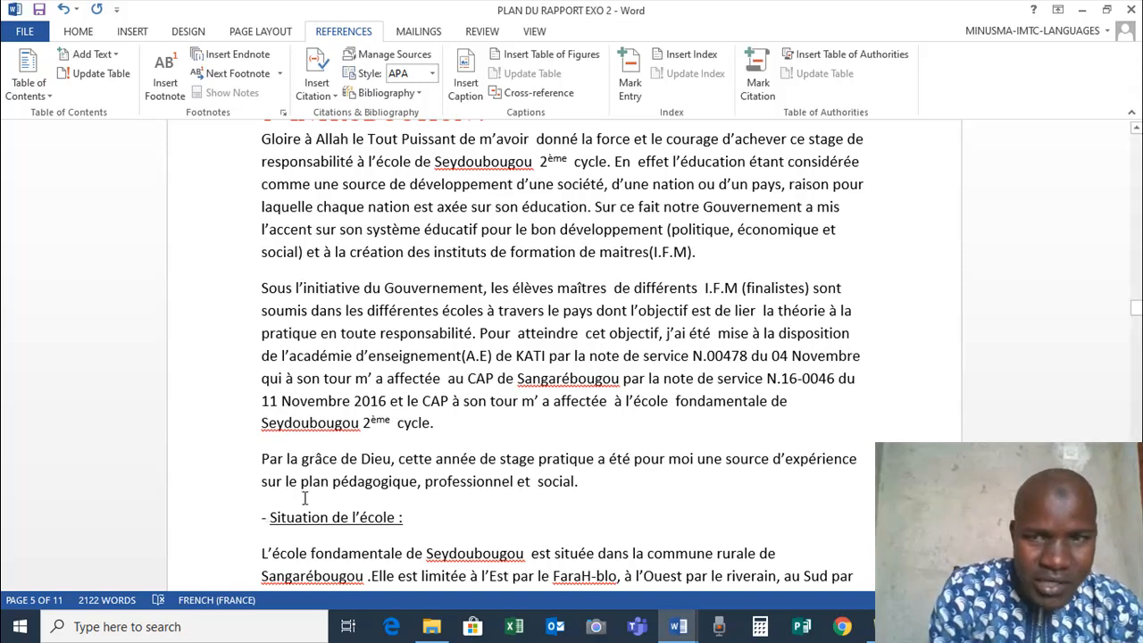
left_click_drag(1136, 307, 1135, 151)
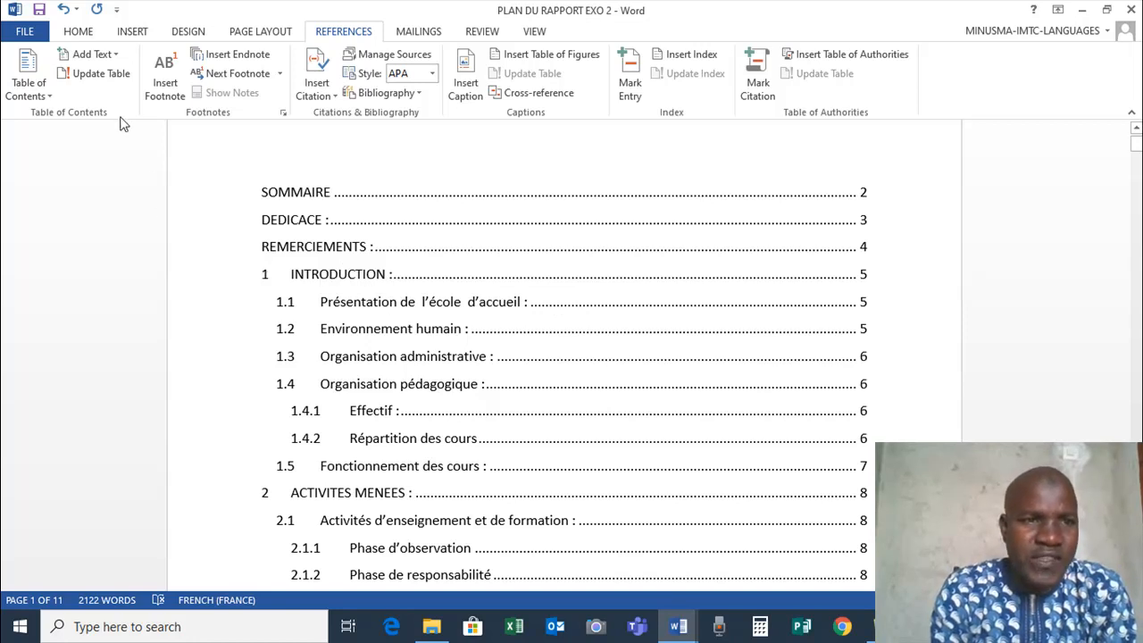
left_click(99, 79)
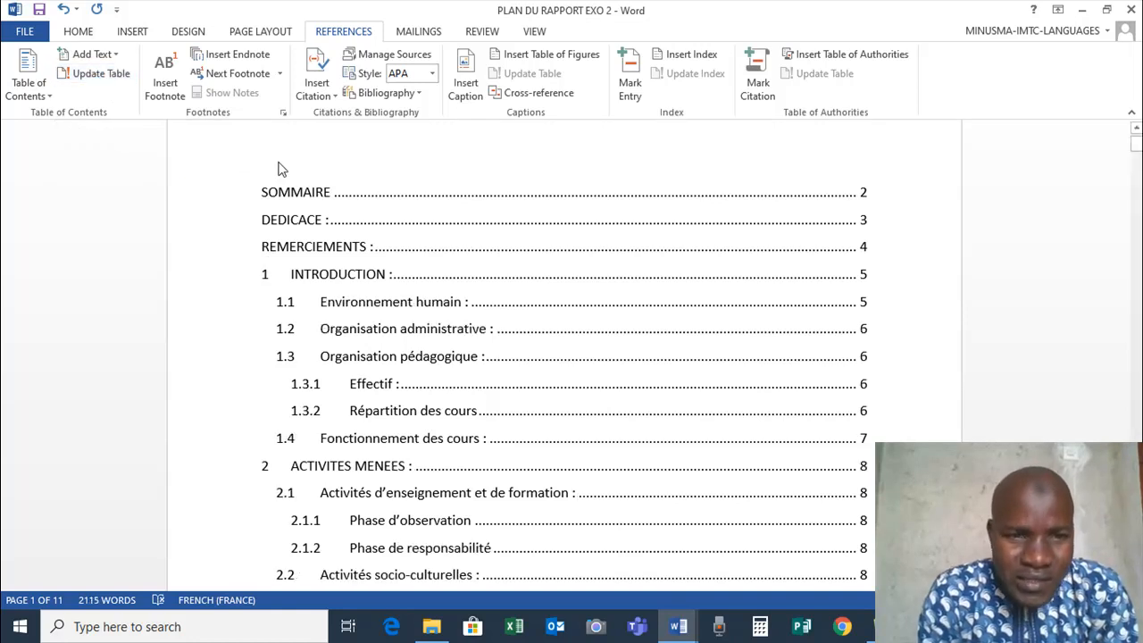